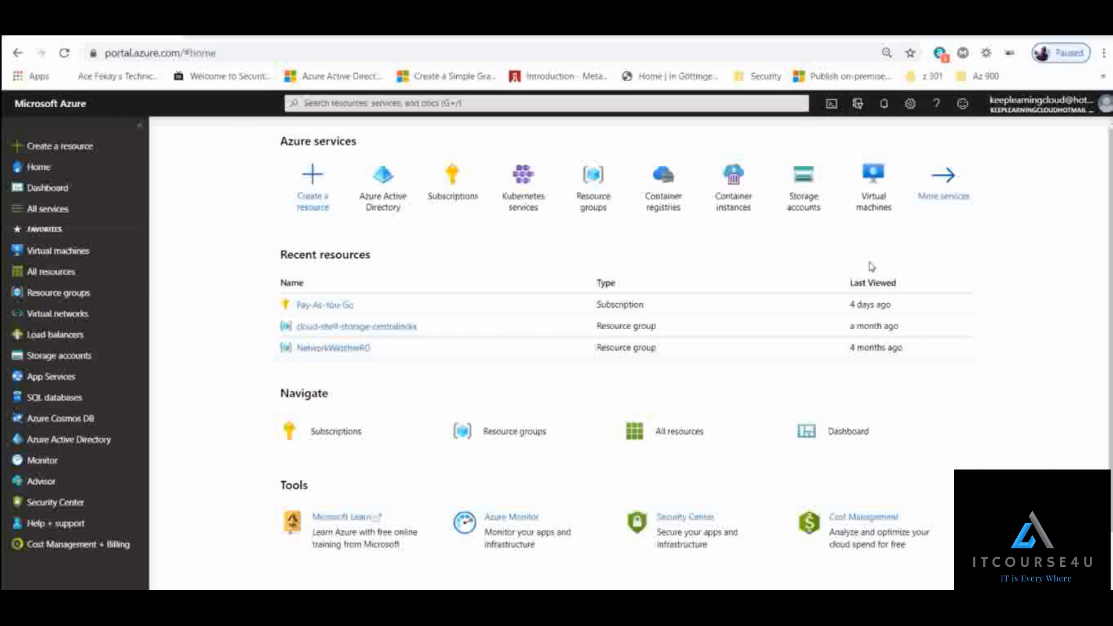
- Open the Azure Active Directory overview and collapse the portal's main navigation
{"action": "mouse_move", "coordinate": [384, 190]}
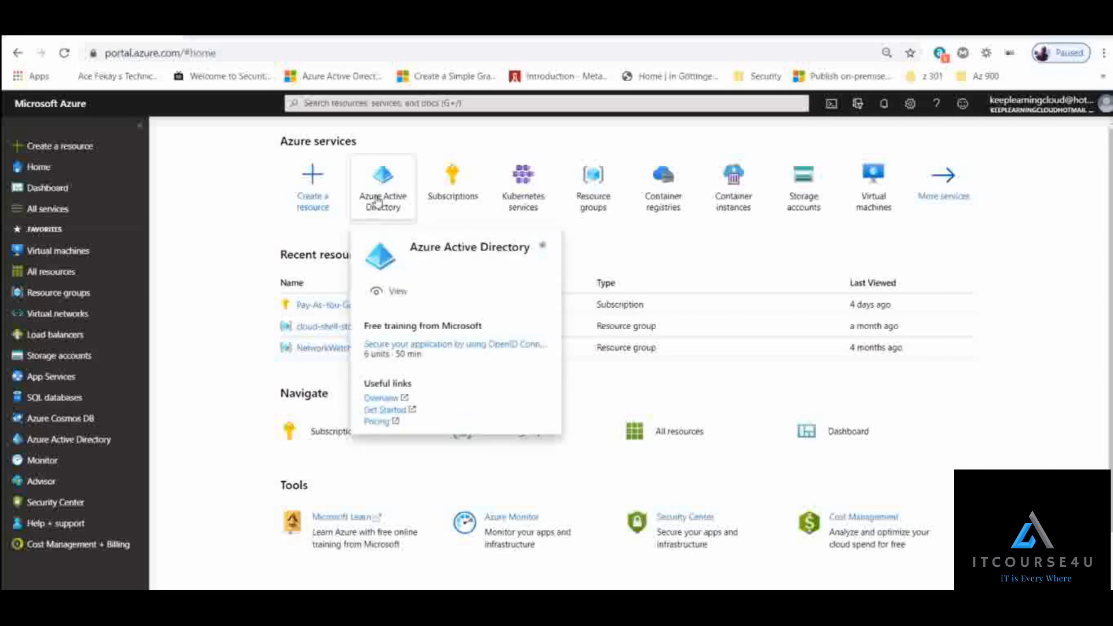
{"action": "left_click", "coordinate": [378, 104]}
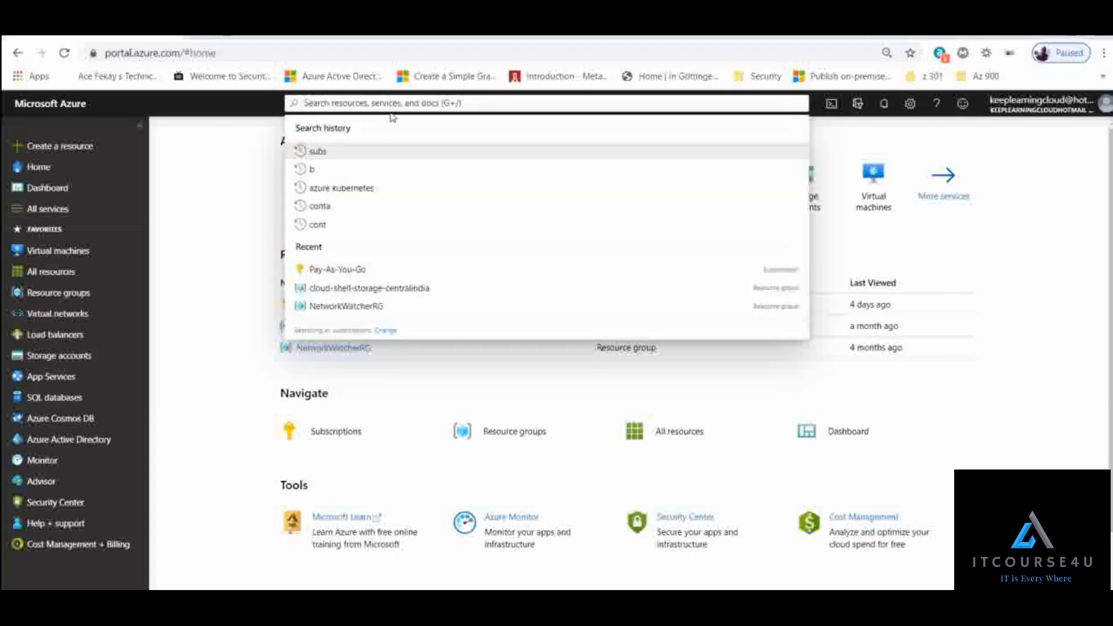
{"action": "left_click", "coordinate": [217, 212]}
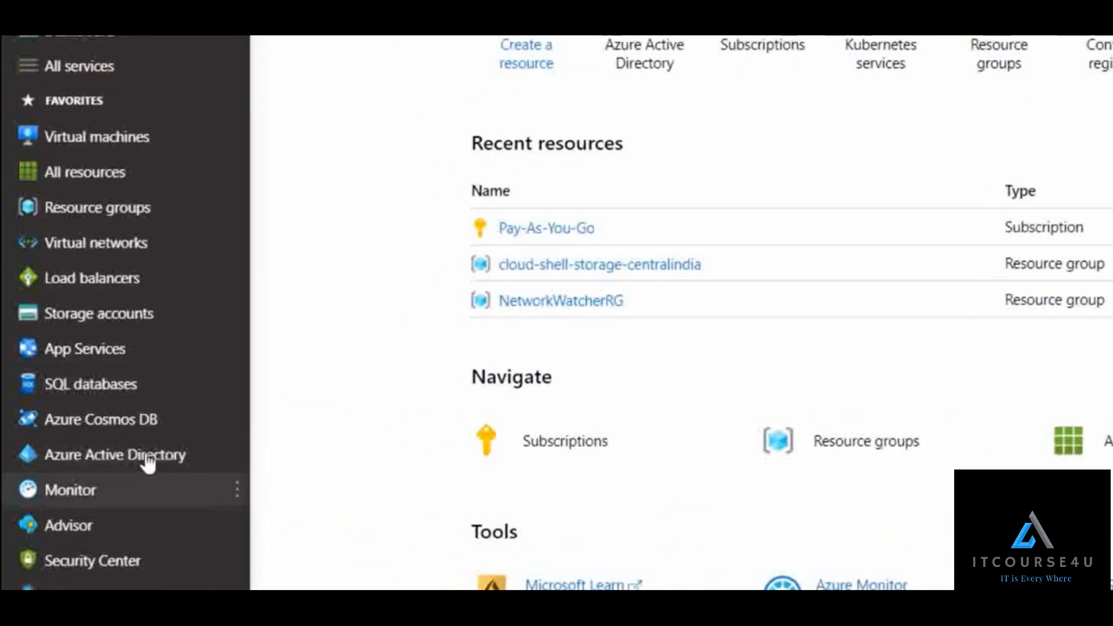
{"action": "left_click", "coordinate": [104, 467]}
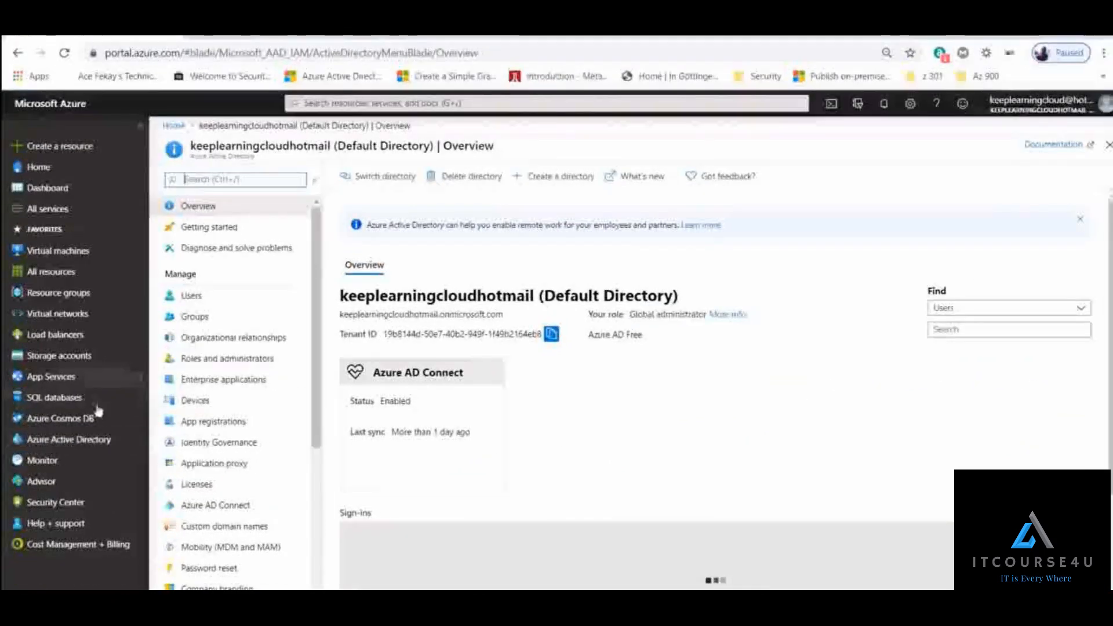
{"action": "left_click", "coordinate": [143, 137]}
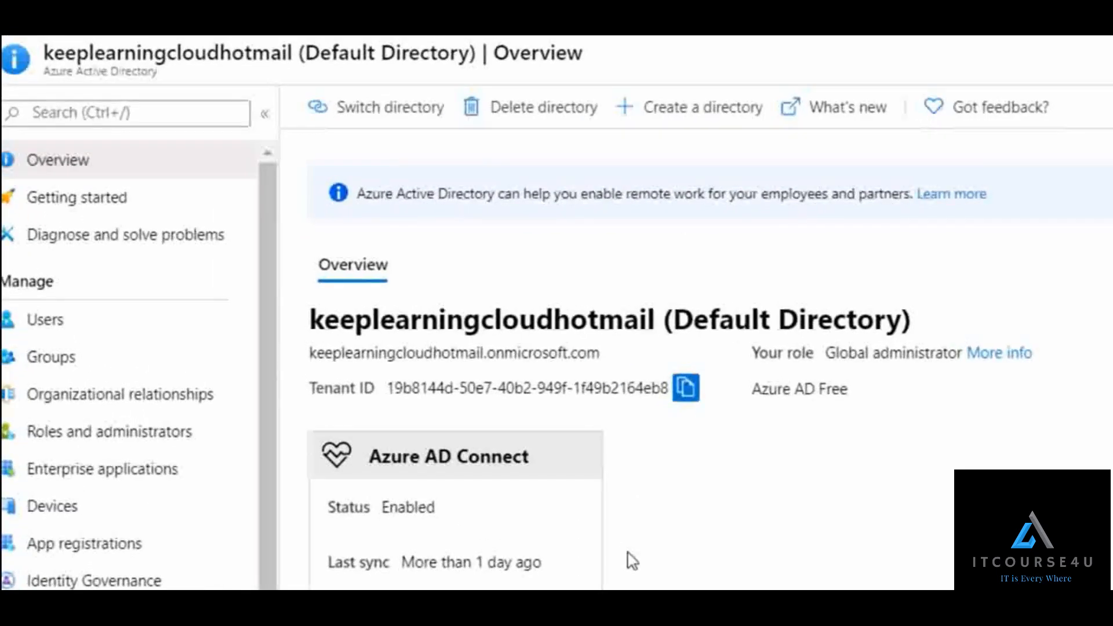
- Examine the default directory's name on the overview page and the signed-in account's details
{"action": "left_click_drag", "start_coordinate": [311, 320], "coordinate": [671, 320]}
{"action": "left_click", "coordinate": [523, 322]}
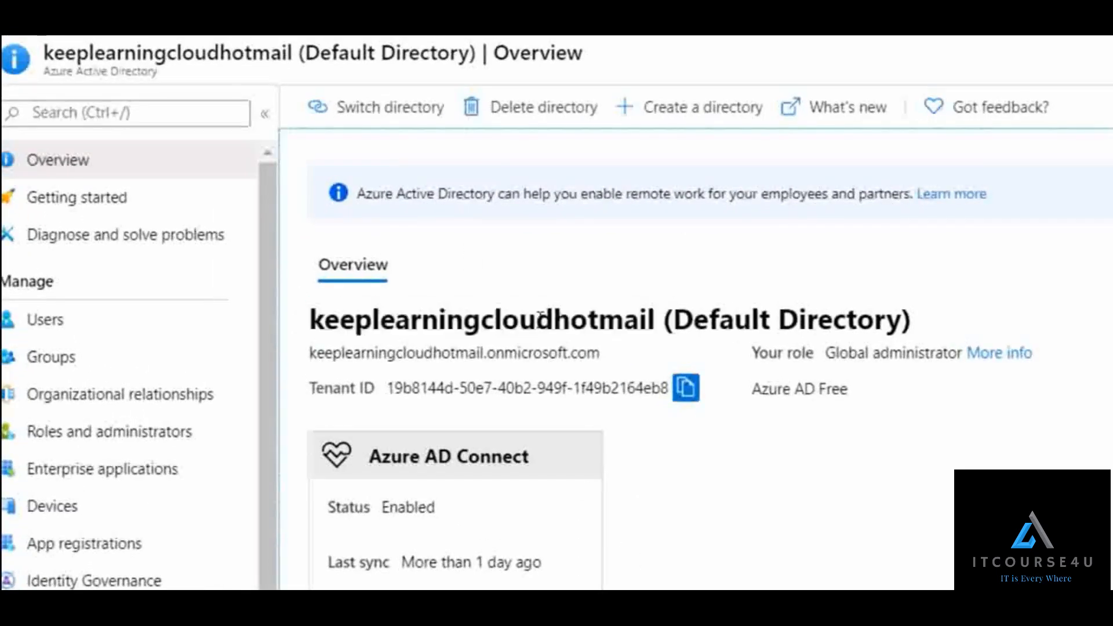
{"action": "left_click_drag", "start_coordinate": [310, 320], "coordinate": [682, 312]}
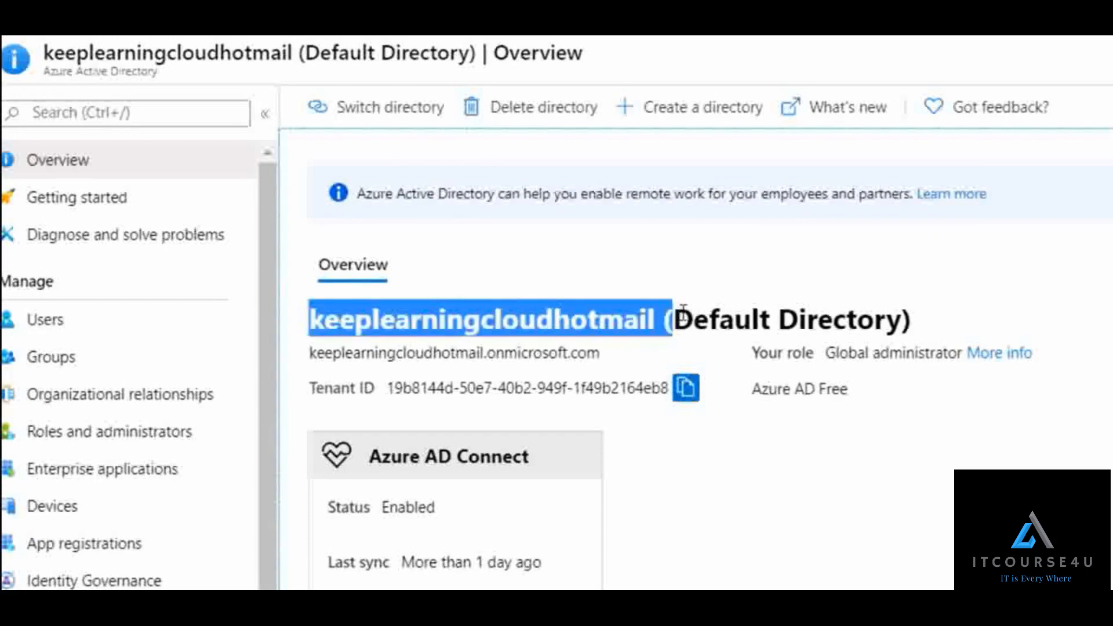
{"action": "left_click", "coordinate": [1077, 329]}
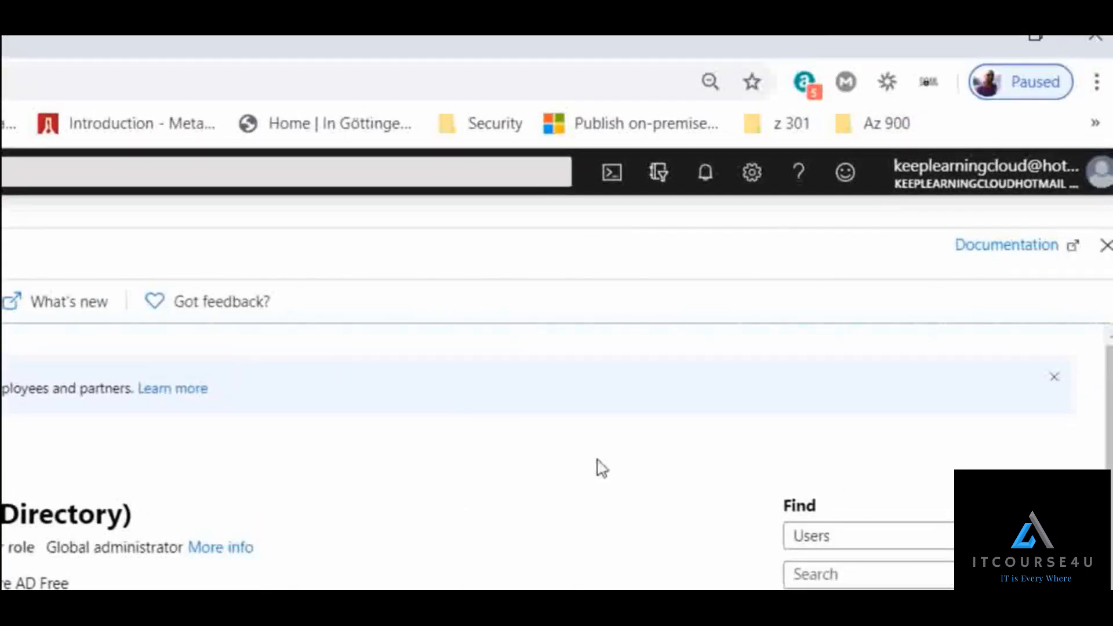
{"action": "mouse_move", "coordinate": [1008, 201]}
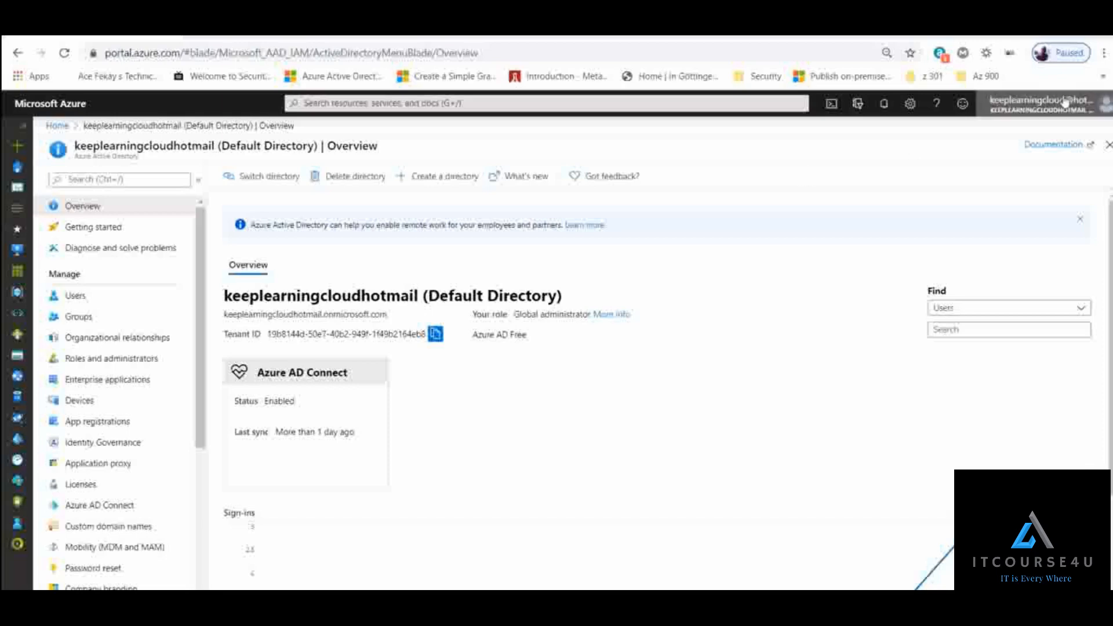
{"action": "mouse_move", "coordinate": [1053, 101]}
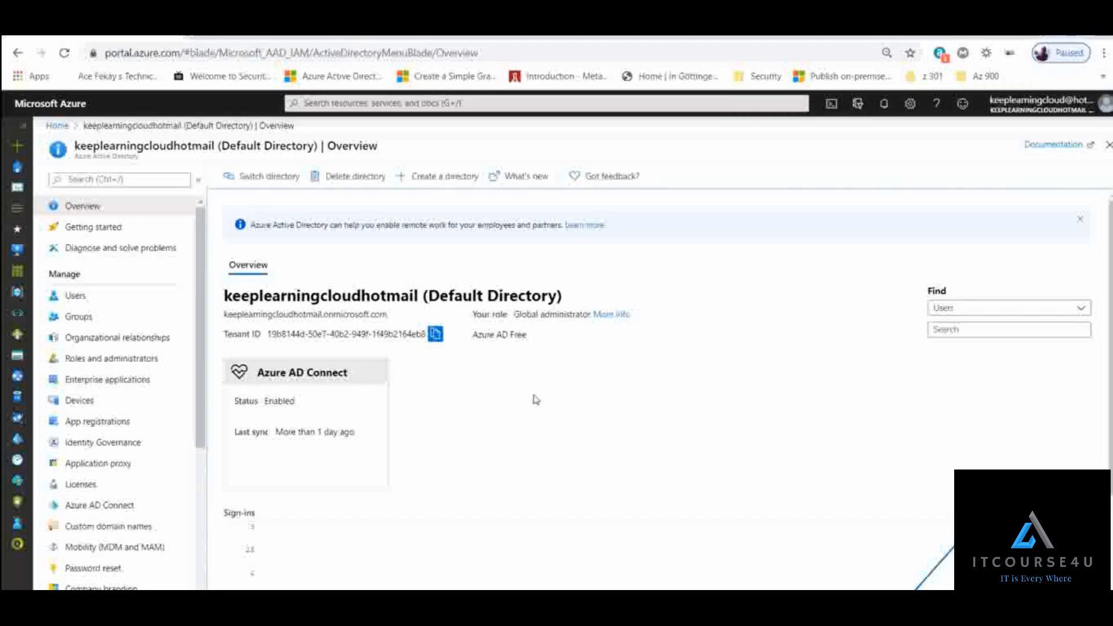
- Open the profile of the second user in the directory's user list and compare its sign-in domain with the signed-in account's domain
{"action": "left_click", "coordinate": [111, 303]}
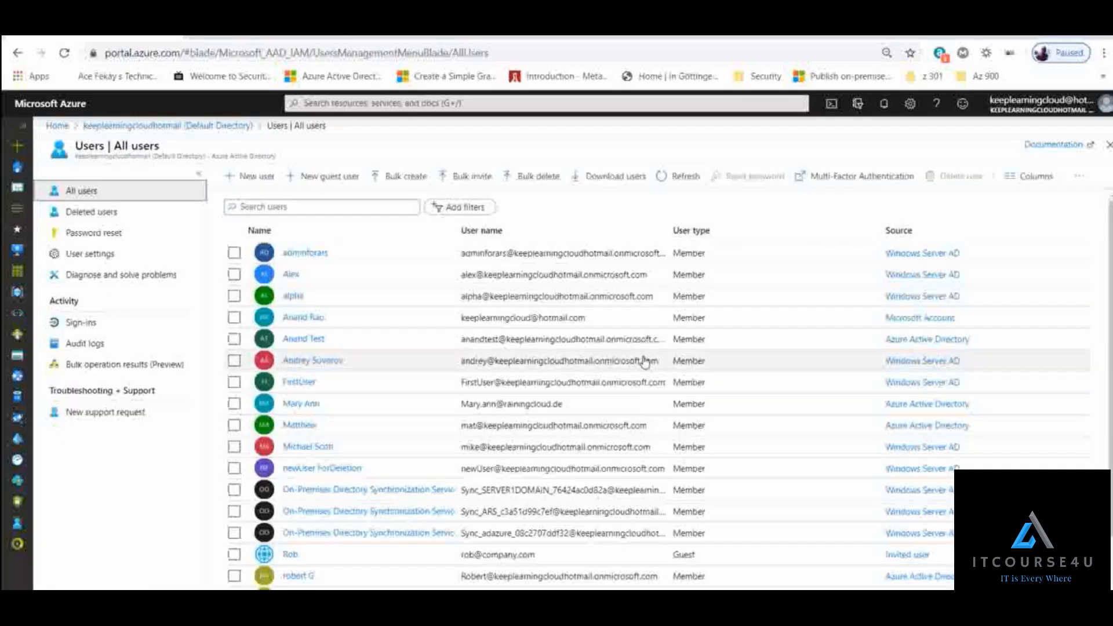
{"action": "left_click", "coordinate": [291, 275]}
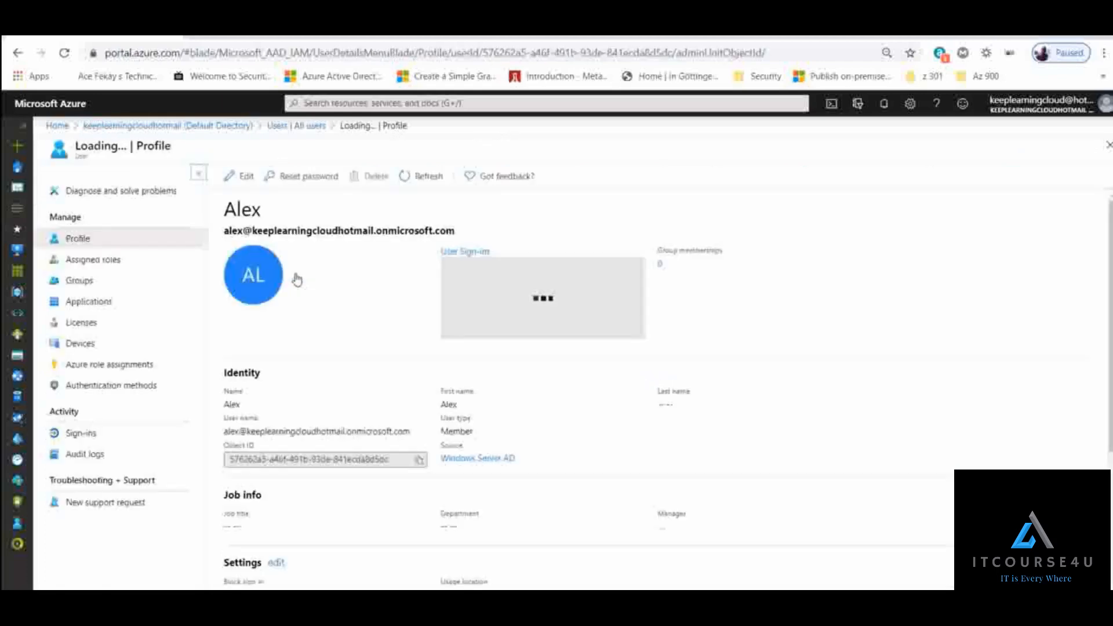
{"action": "double_click", "coordinate": [231, 232]}
{"action": "left_click_drag", "start_coordinate": [256, 232], "coordinate": [457, 233]}
{"action": "mouse_move", "coordinate": [1027, 114]}
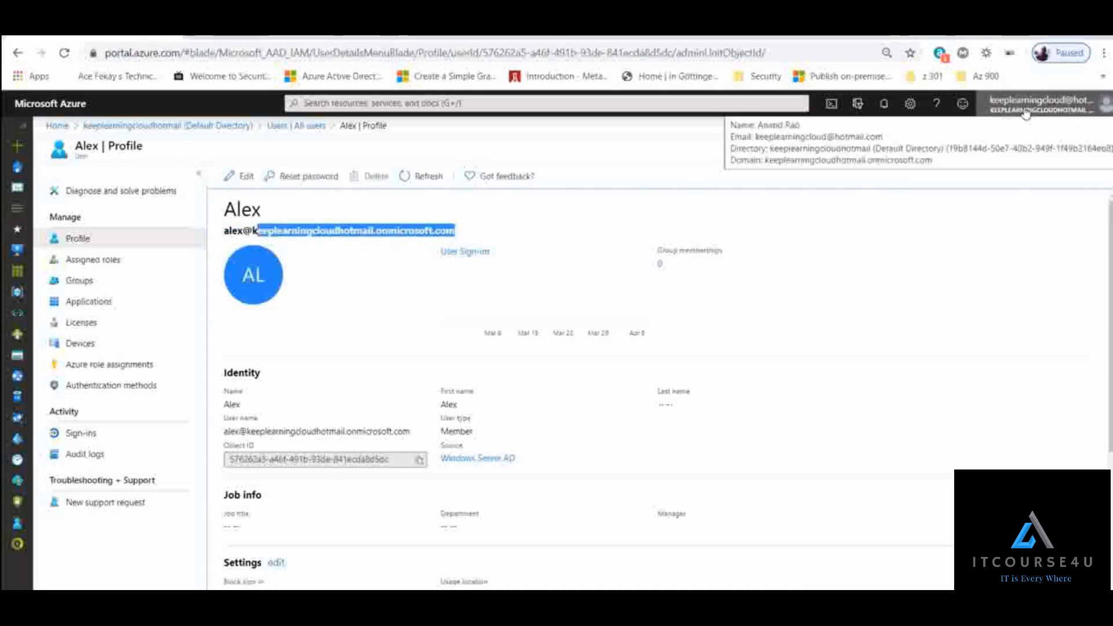
{"action": "left_click", "coordinate": [364, 253]}
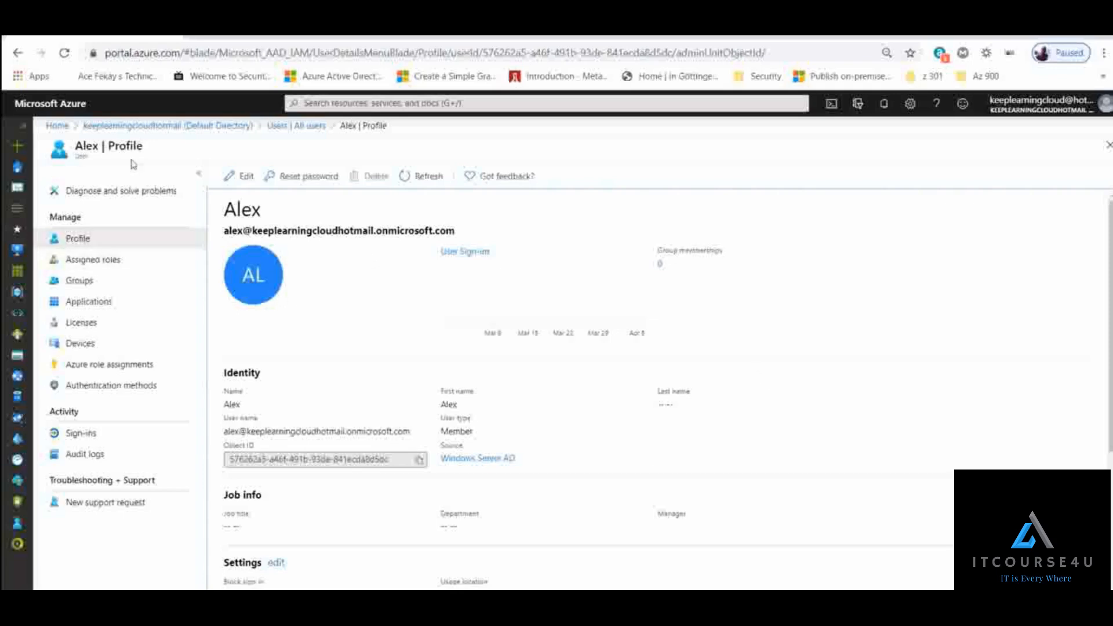
{"action": "left_click", "coordinate": [229, 126]}
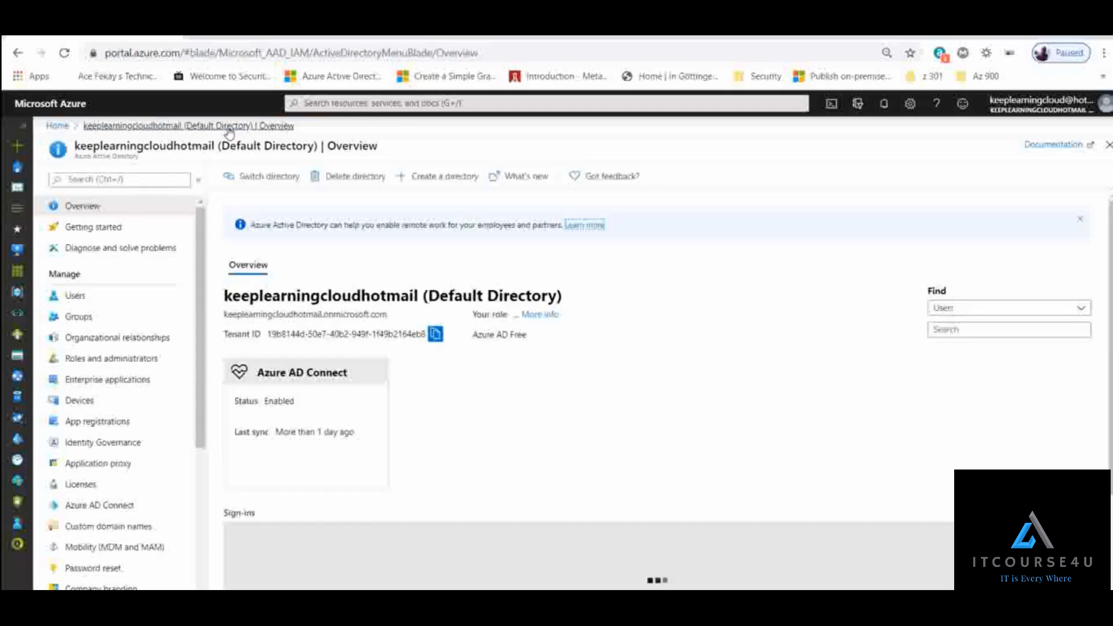
{"action": "left_click_drag", "start_coordinate": [204, 224], "coordinate": [210, 318]}
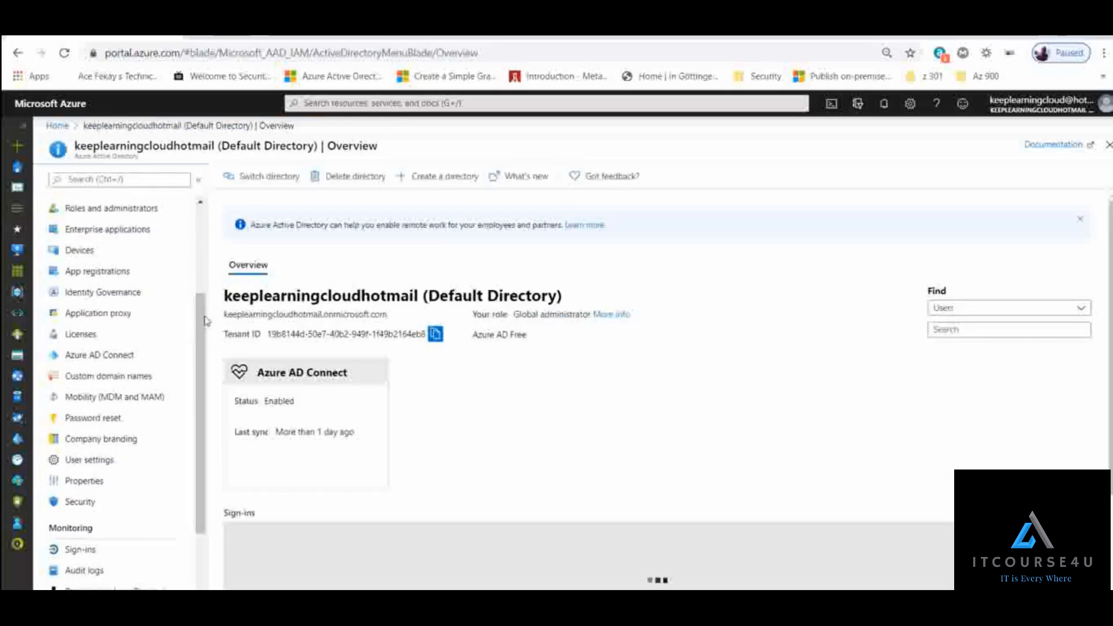
{"action": "left_click", "coordinate": [85, 379]}
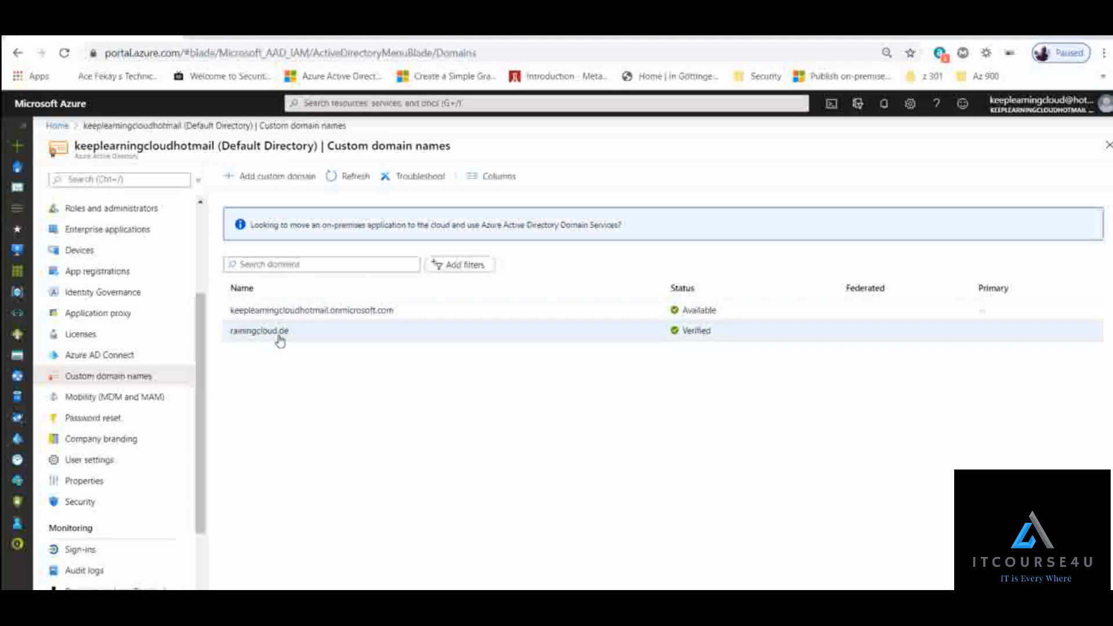
{"action": "left_click", "coordinate": [274, 176]}
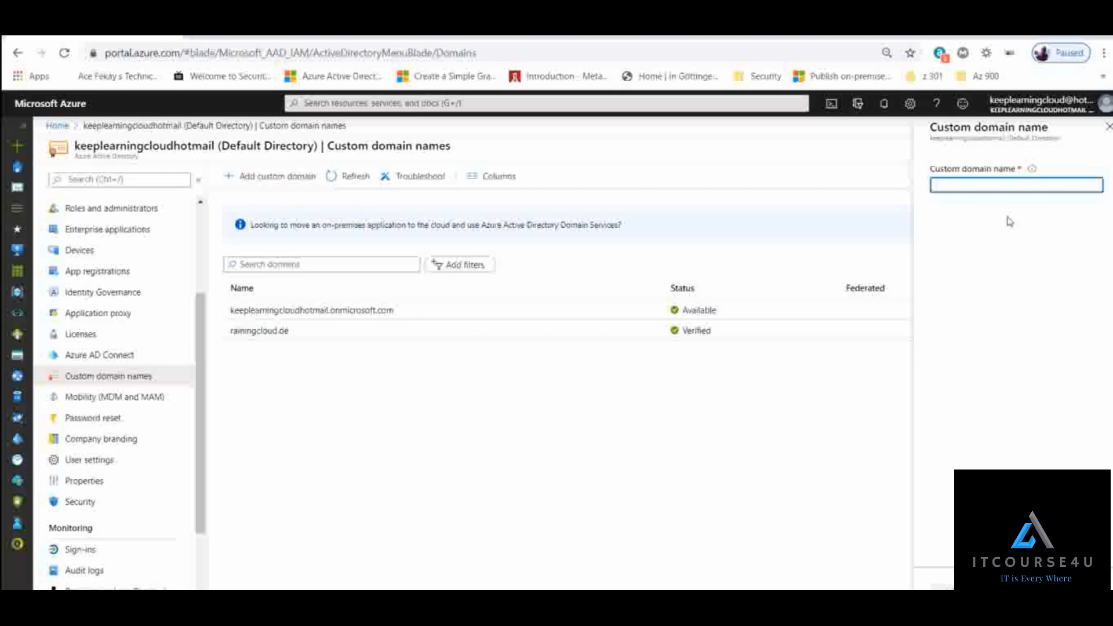
{"action": "type", "text": "www.myproducts.com"}
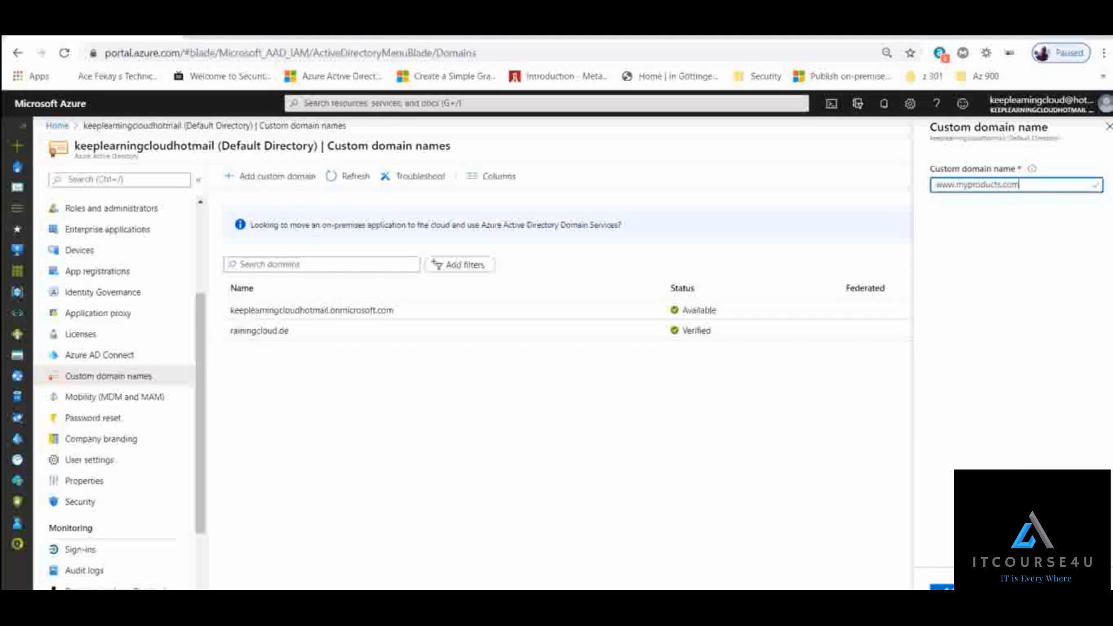
{"action": "key", "text": "Return"}
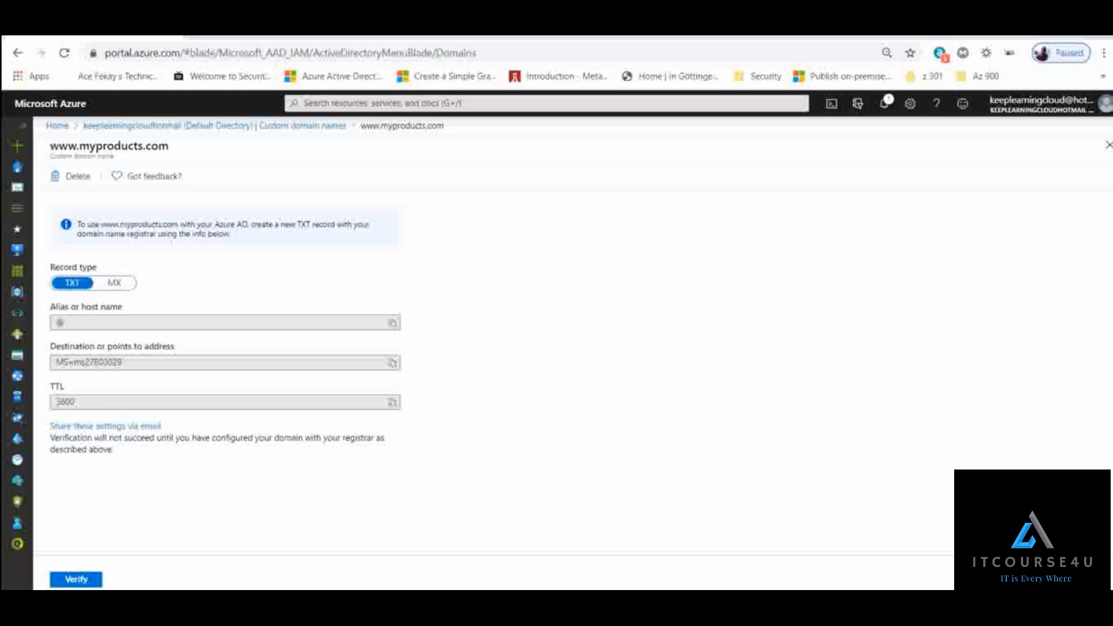
{"action": "left_click", "coordinate": [114, 283]}
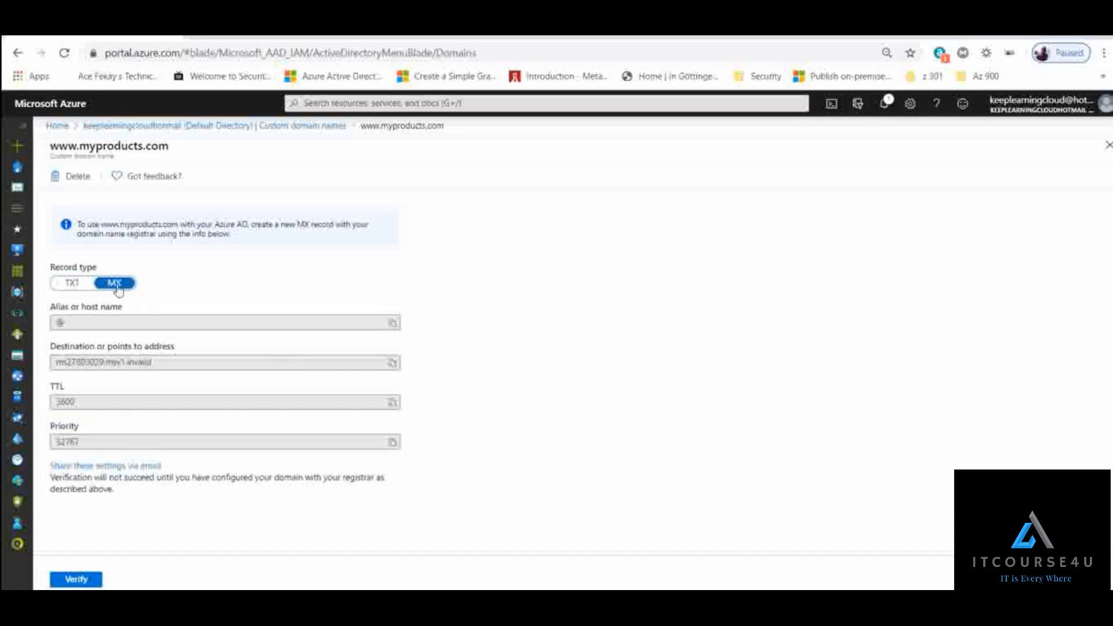
{"action": "left_click", "coordinate": [62, 288]}
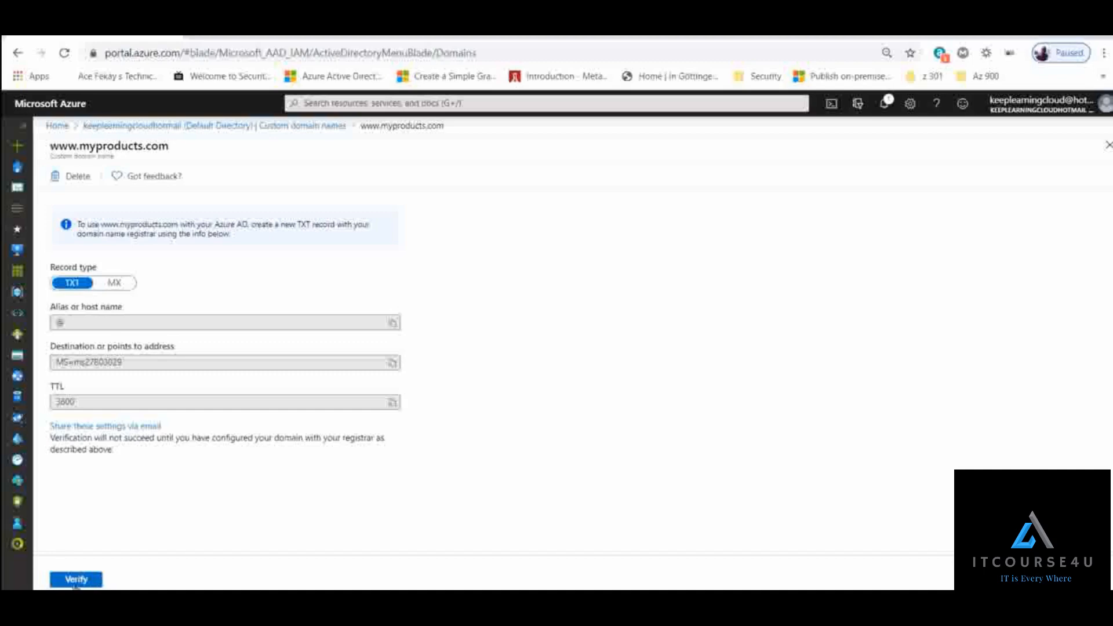
{"action": "left_click", "coordinate": [1108, 145]}
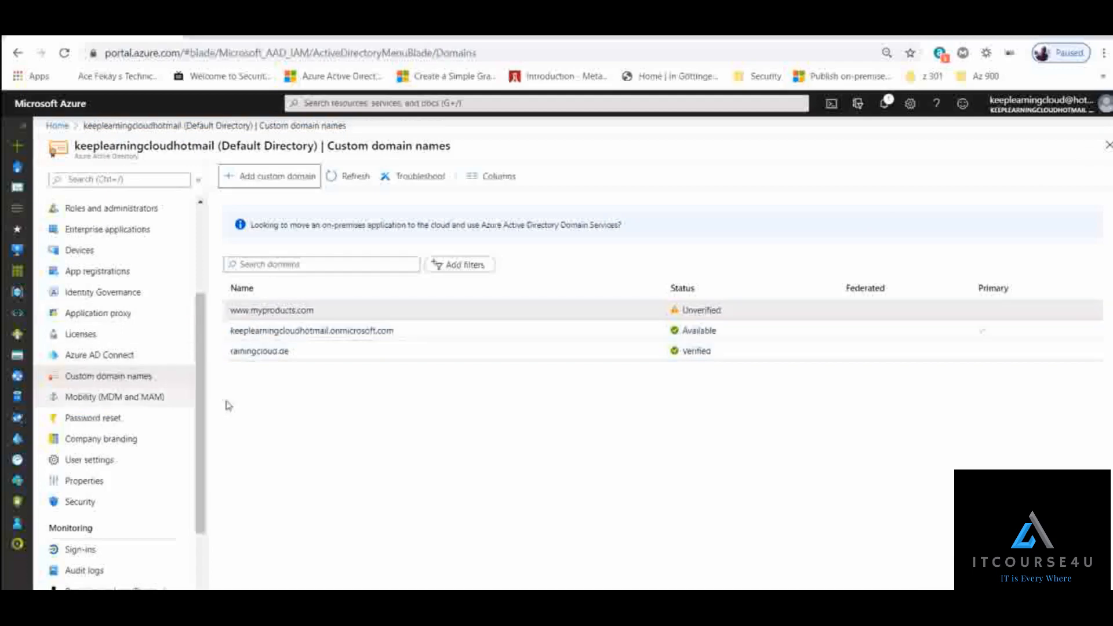
{"action": "left_click", "coordinate": [282, 355]}
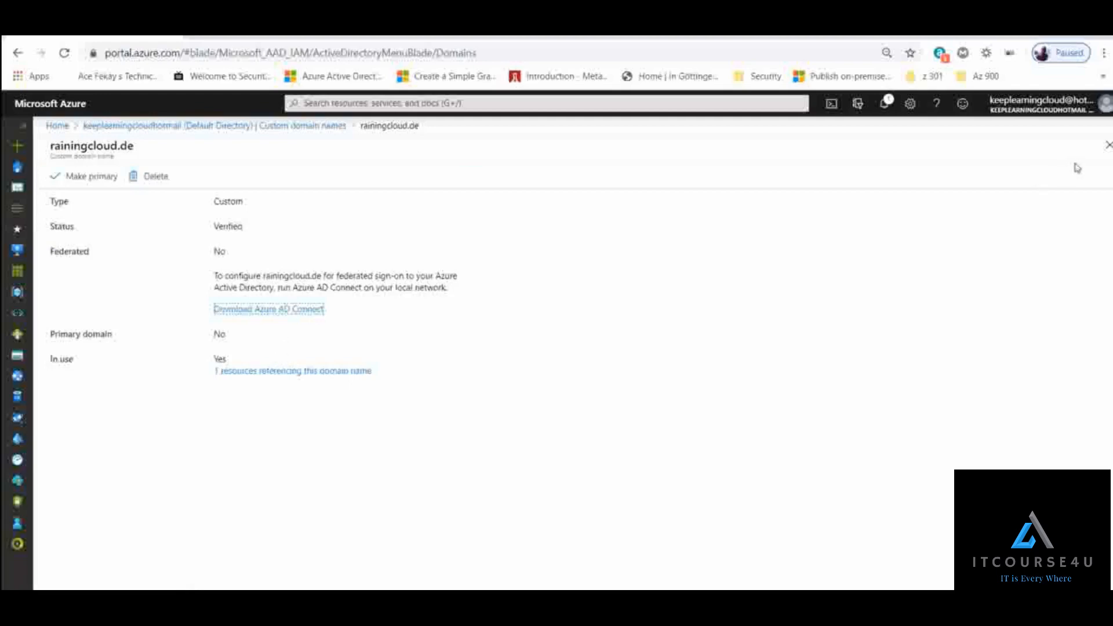
{"action": "left_click", "coordinate": [1108, 144]}
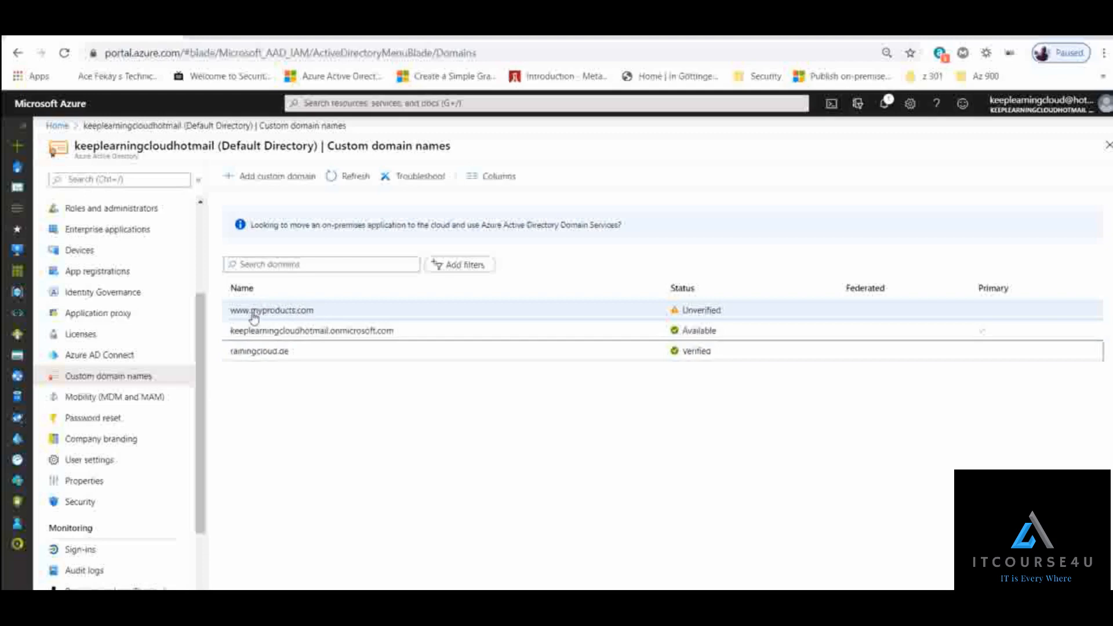
{"action": "left_click", "coordinate": [293, 314]}
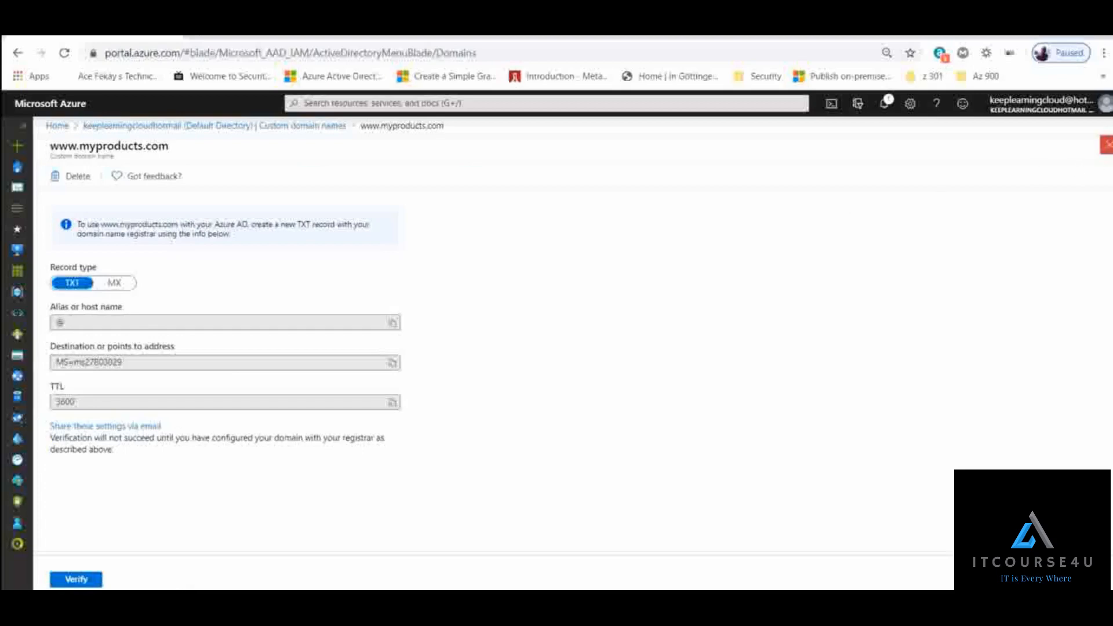
{"action": "left_click", "coordinate": [1108, 145]}
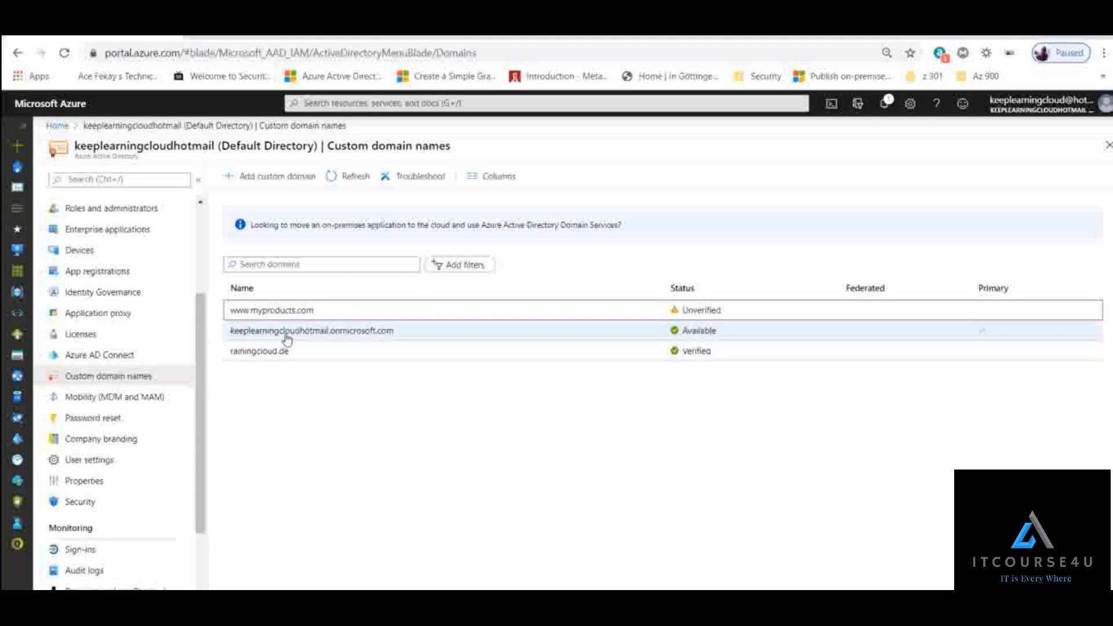
{"action": "left_click", "coordinate": [388, 335]}
{"action": "left_click_drag", "start_coordinate": [389, 335], "coordinate": [230, 360]}
{"action": "left_click", "coordinate": [255, 387]}
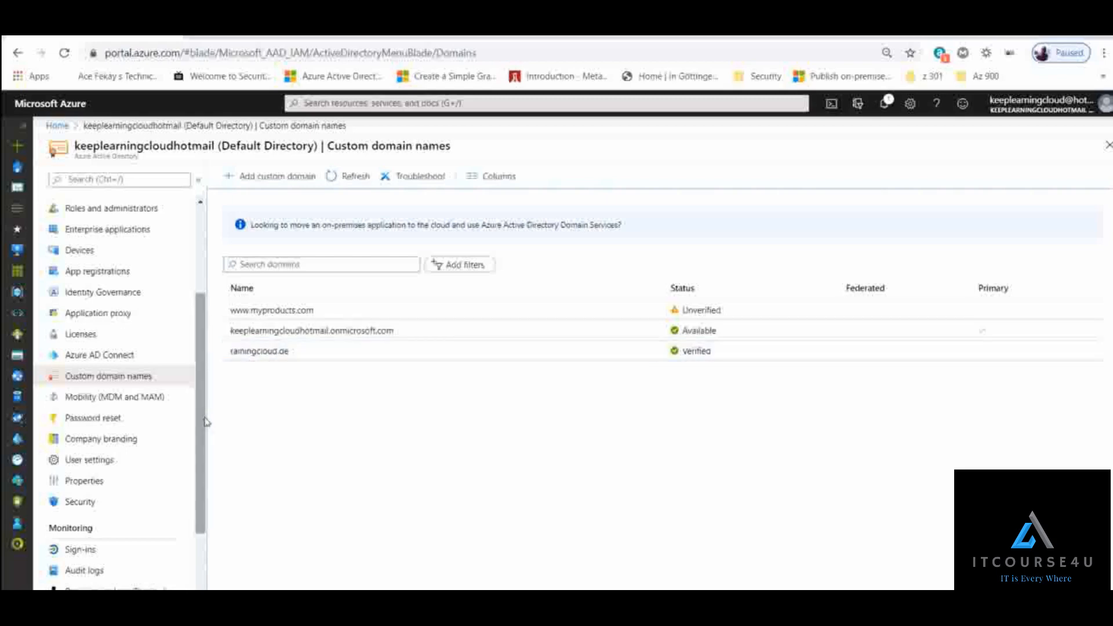
- Open the directory's user list and start a new user with the Create user option
{"action": "scroll", "coordinate": [156, 299], "scroll_direction": "up", "scroll_amount": 3}
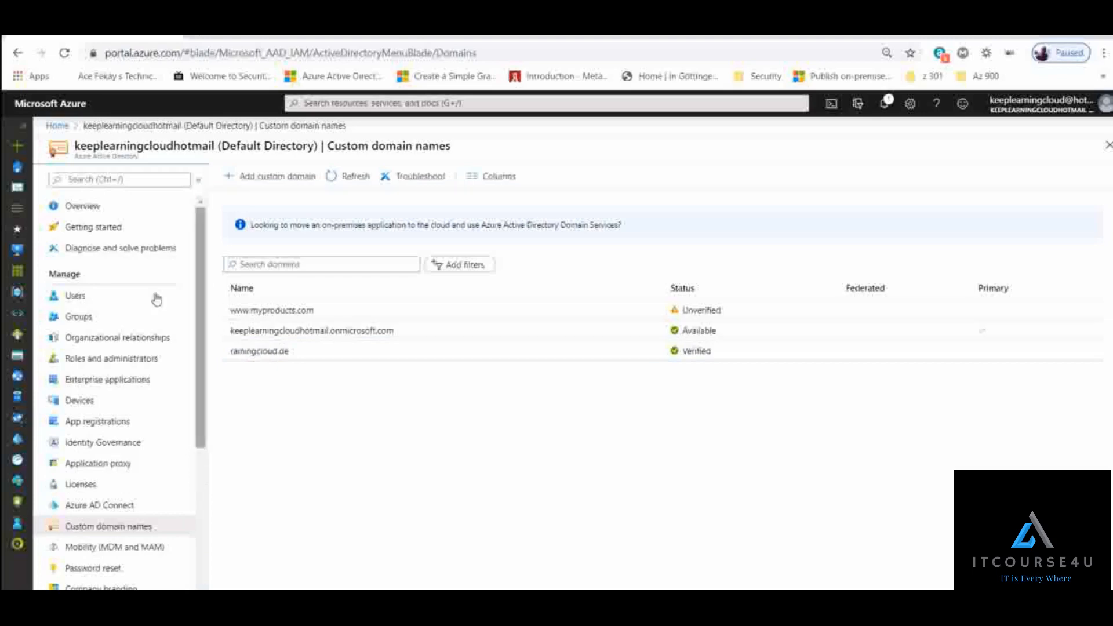
{"action": "left_click", "coordinate": [87, 298]}
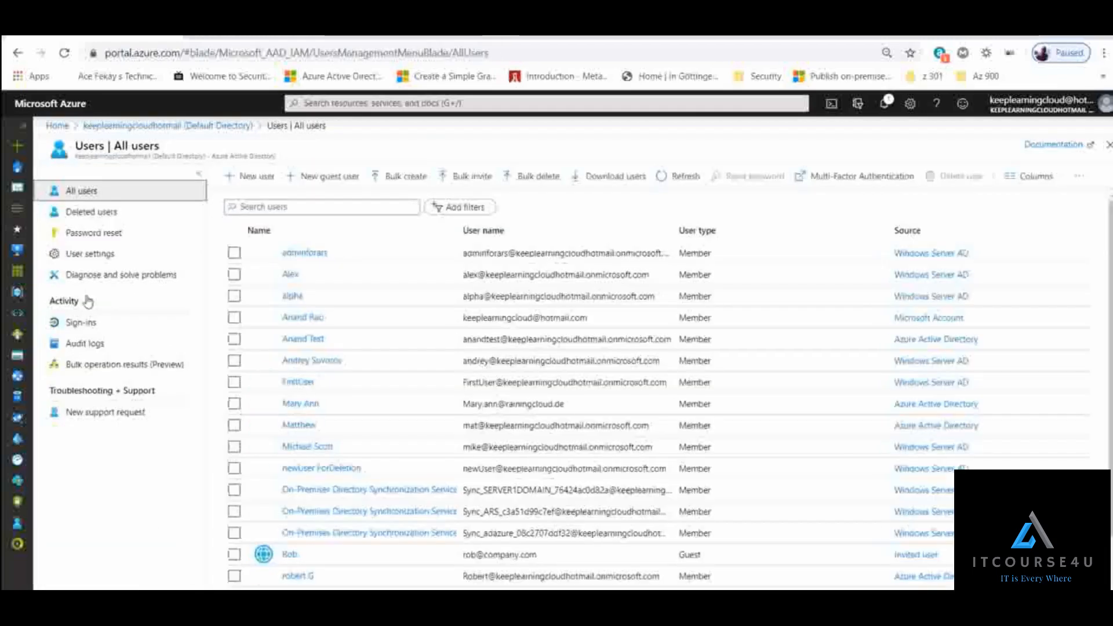
{"action": "left_click", "coordinate": [255, 177]}
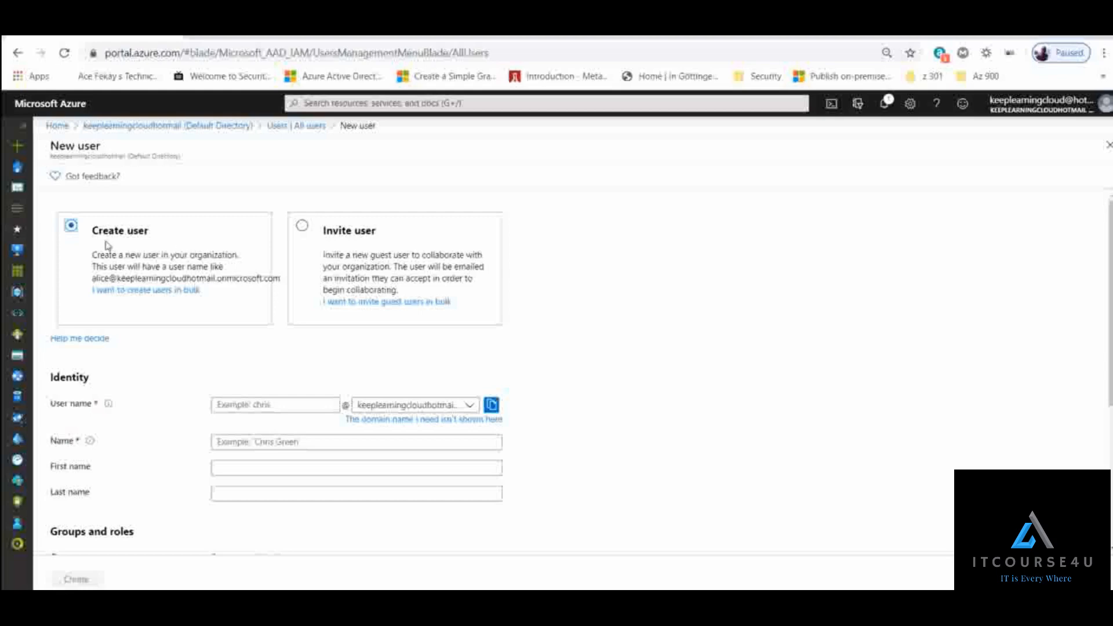
{"action": "left_click_drag", "start_coordinate": [92, 255], "coordinate": [205, 265]}
{"action": "left_click", "coordinate": [206, 263]}
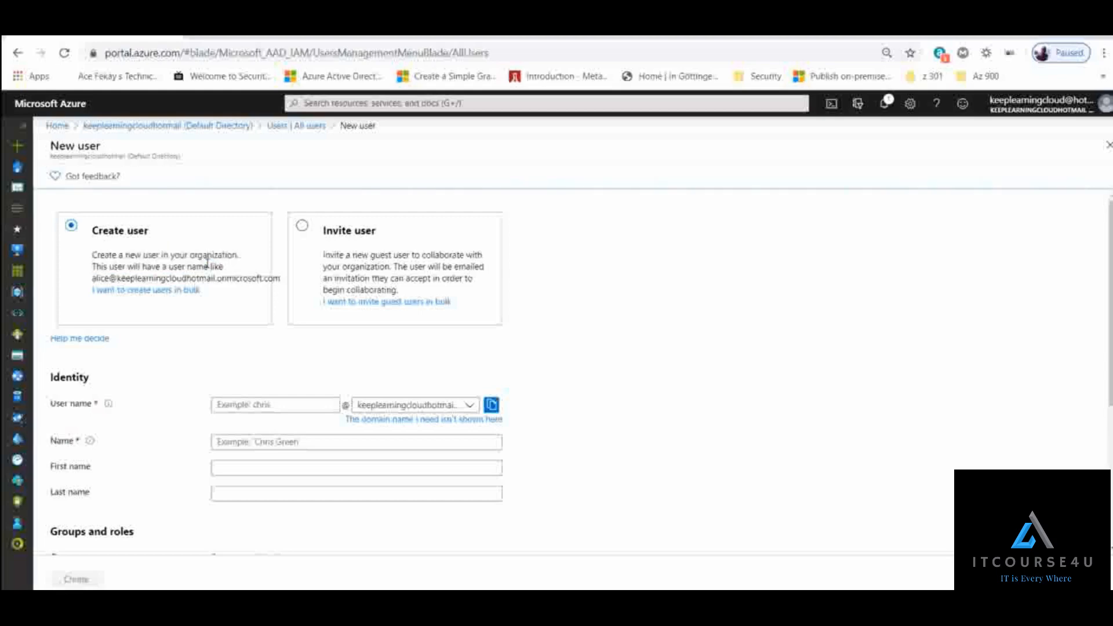
- Enter the new account's user name and choose rainingcloud.de as its domain
{"action": "scroll", "coordinate": [211, 290], "scroll_direction": "down", "scroll_amount": 1}
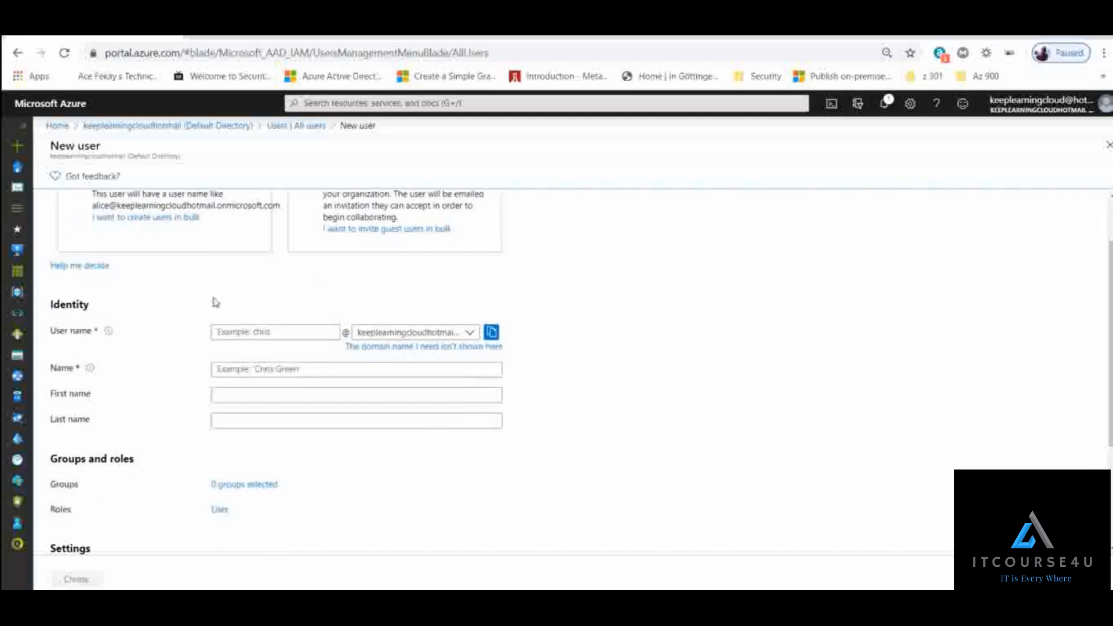
{"action": "left_click", "coordinate": [241, 333]}
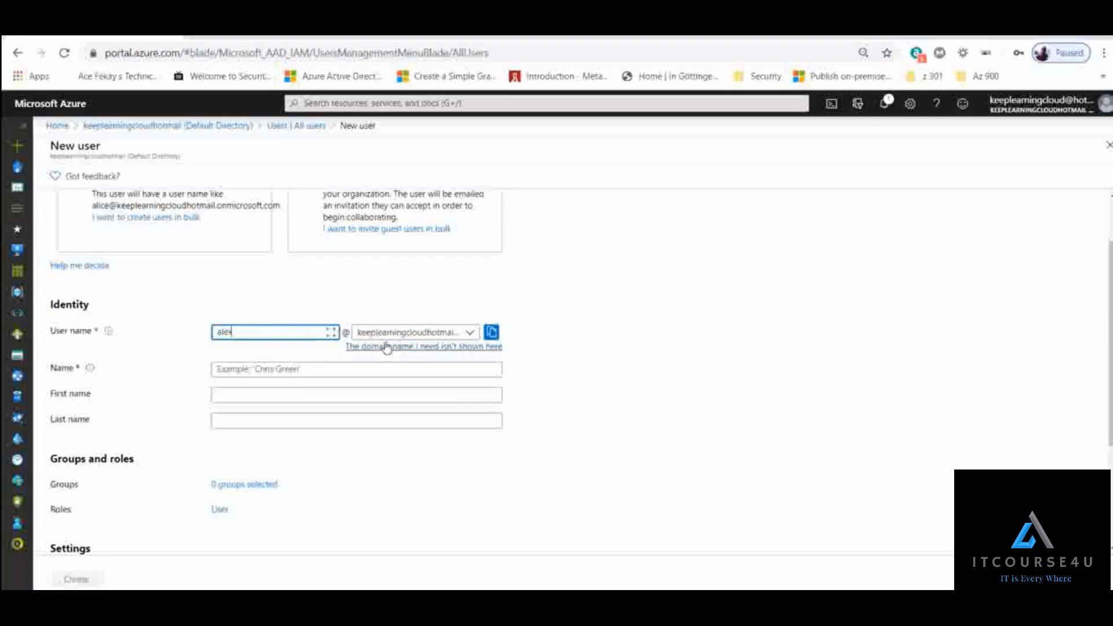
{"action": "left_click", "coordinate": [434, 338]}
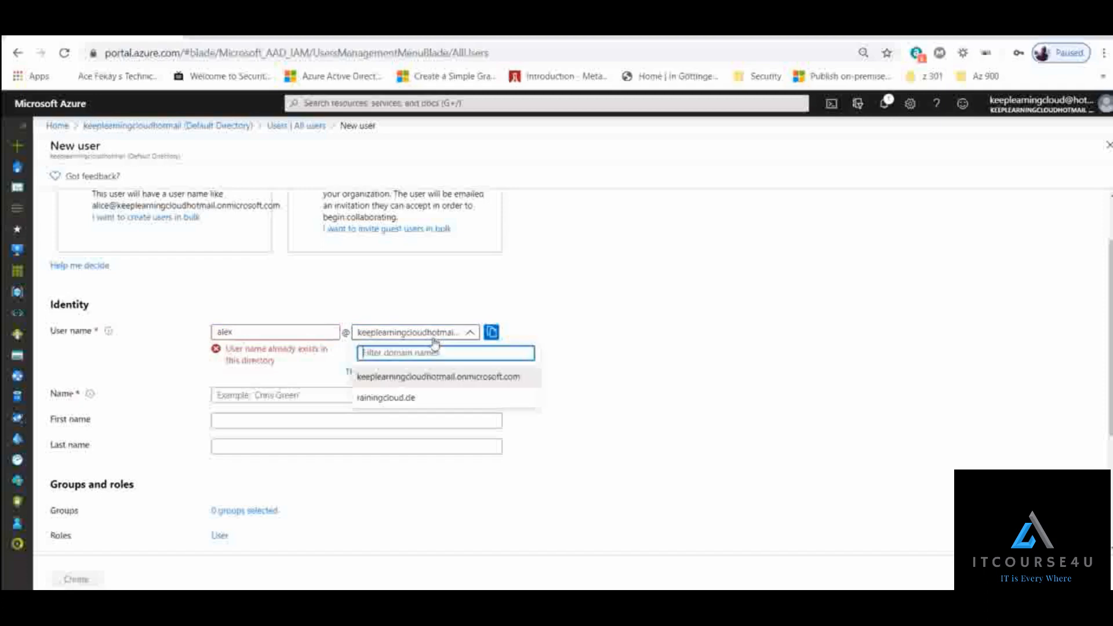
{"action": "left_click", "coordinate": [418, 404]}
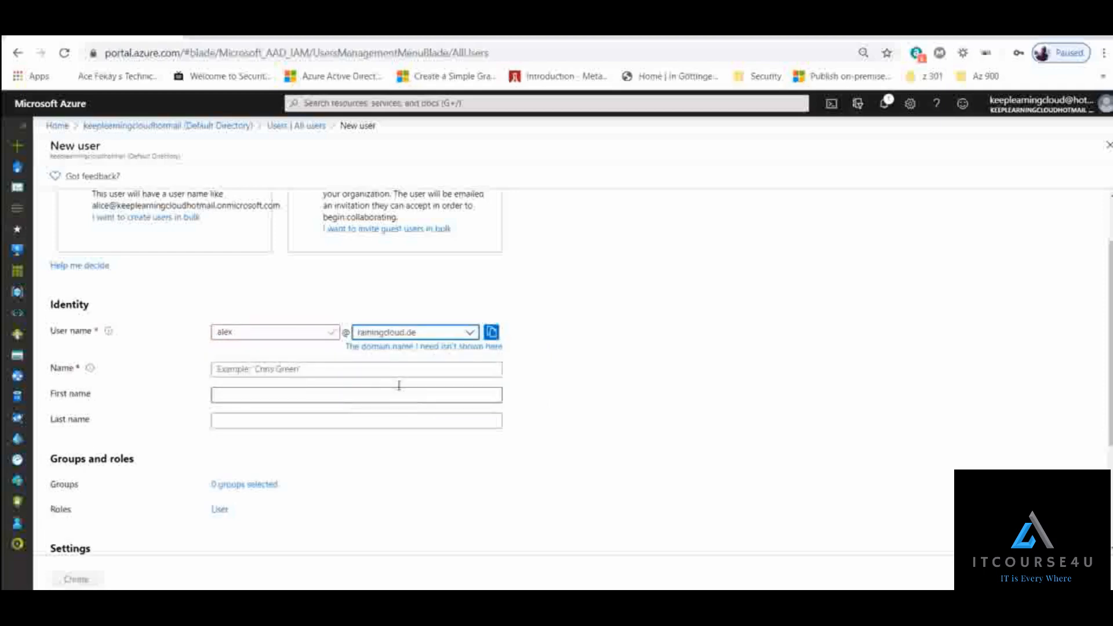
- Fill in the new user's display name and first name in the Identity section
{"action": "left_click", "coordinate": [309, 329]}
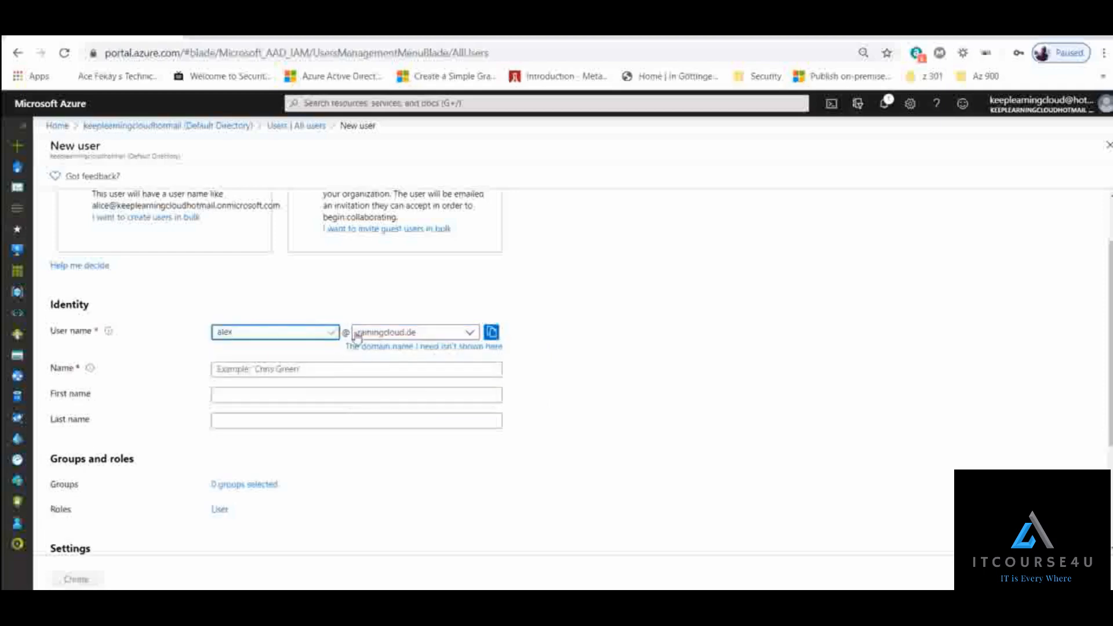
{"action": "left_click", "coordinate": [312, 372]}
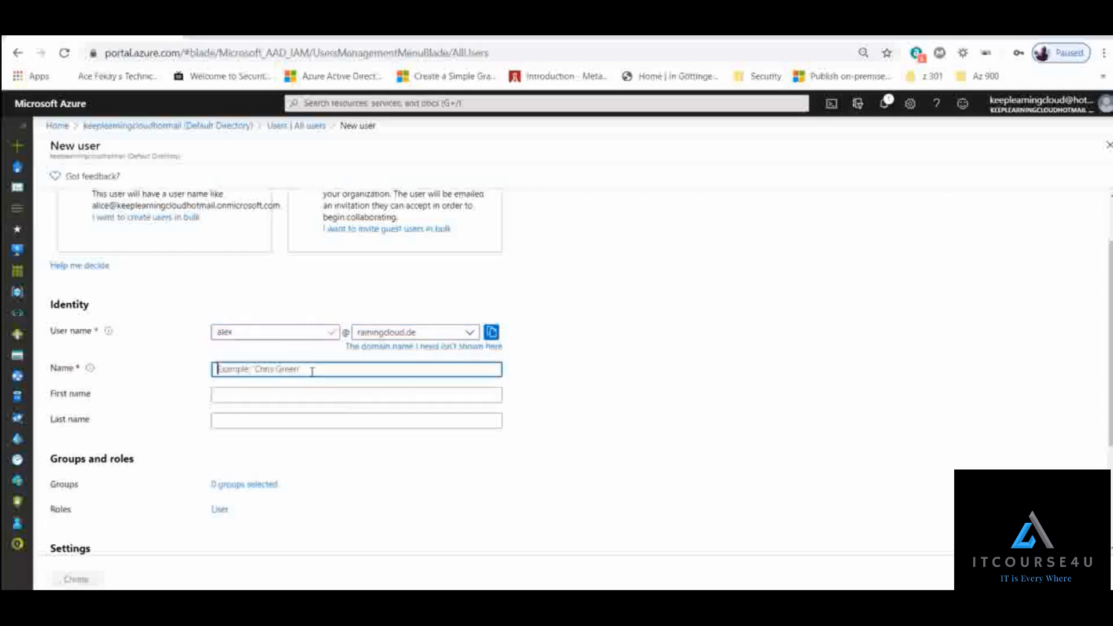
{"action": "type", "text": "Alex"}
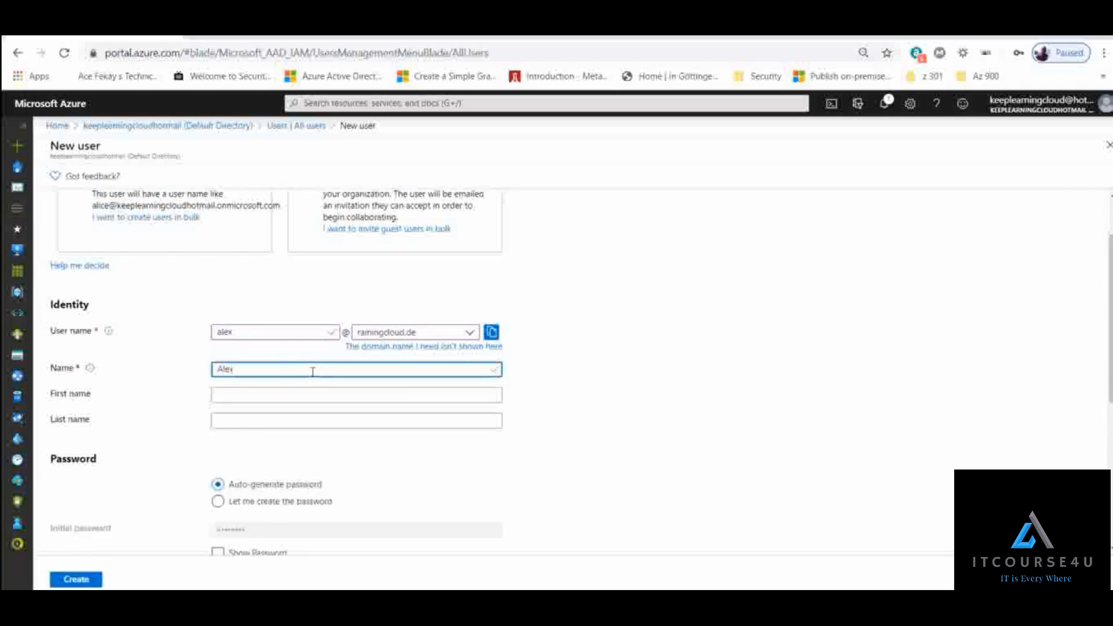
{"action": "key", "text": "Tab"}
{"action": "type", "text": "Alex"}
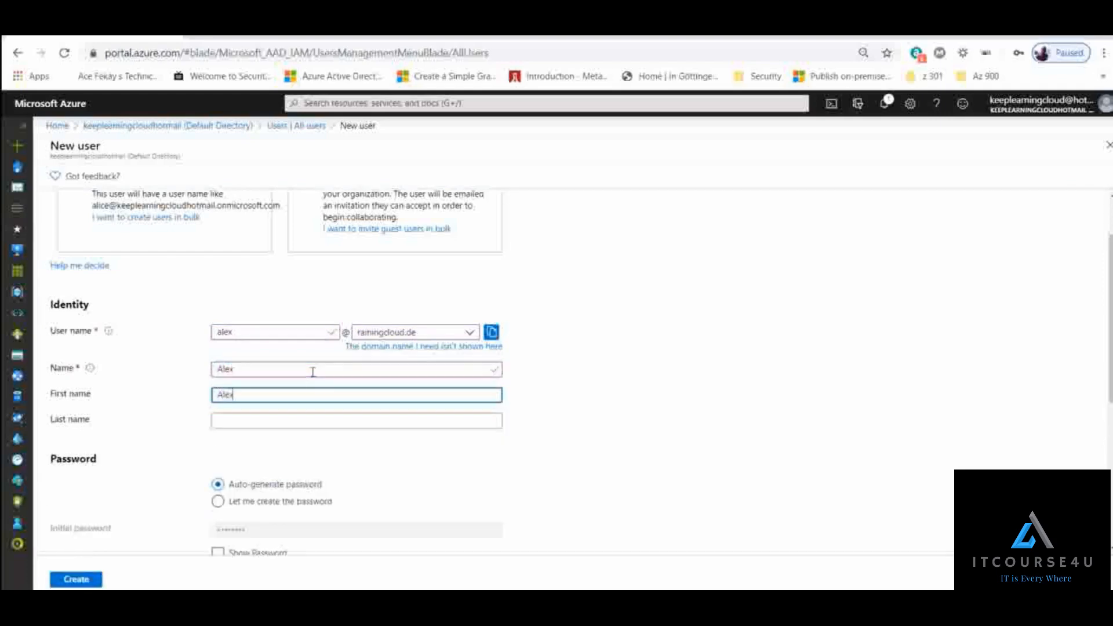
{"action": "key", "text": "Tab"}
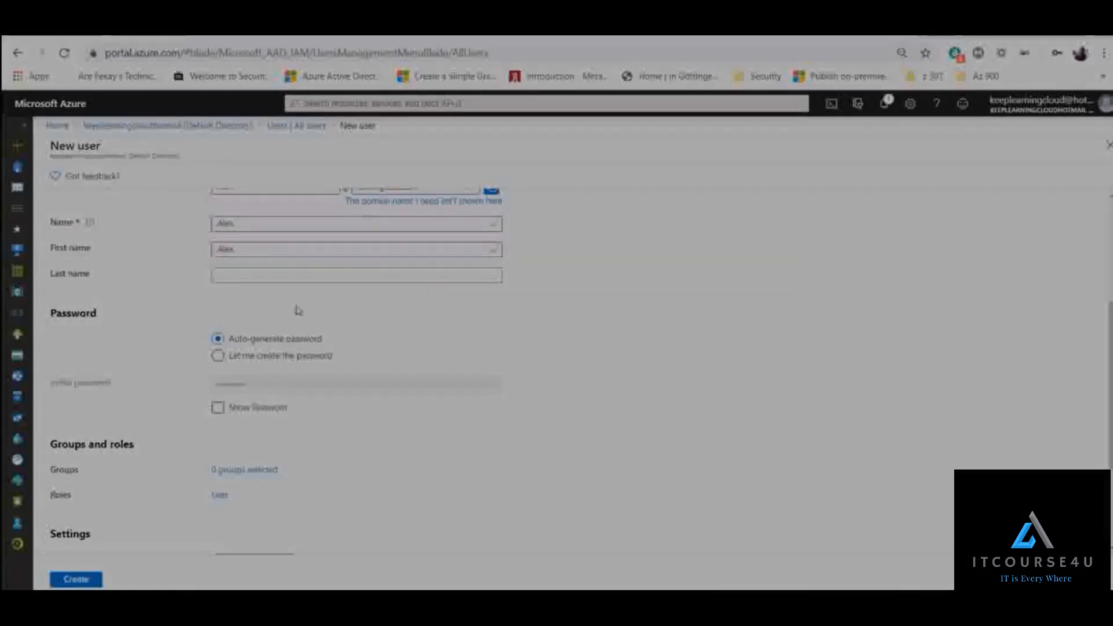
- Choose to create the password manually and enter the new user's initial password
{"action": "scroll", "coordinate": [185, 324], "scroll_direction": "down", "scroll_amount": 1}
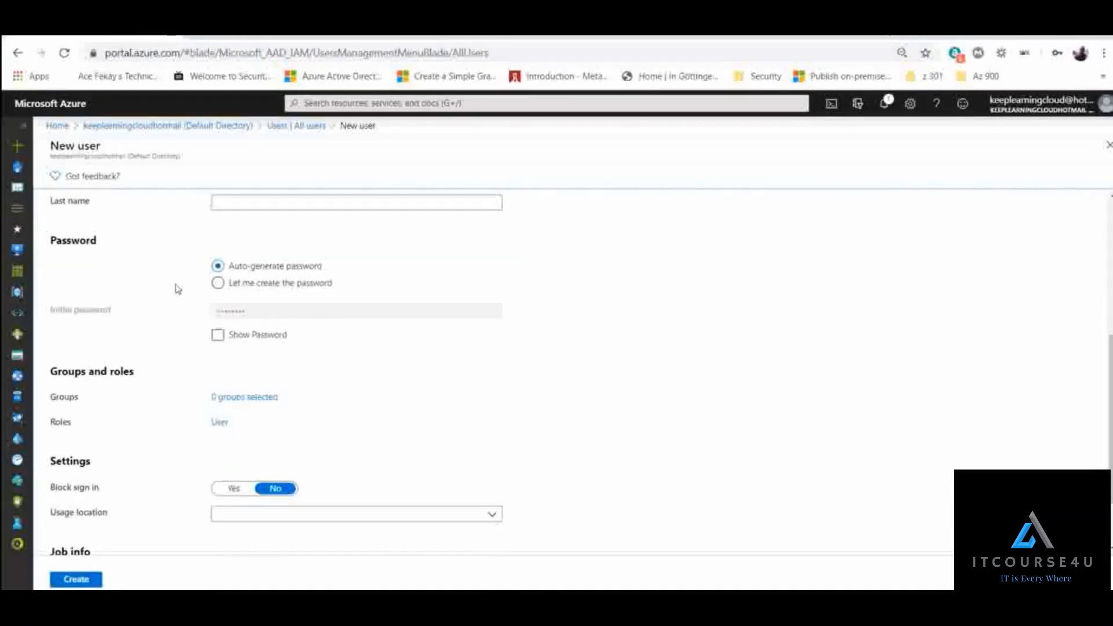
{"action": "left_click_drag", "start_coordinate": [242, 267], "coordinate": [323, 273]}
{"action": "left_click", "coordinate": [273, 284]}
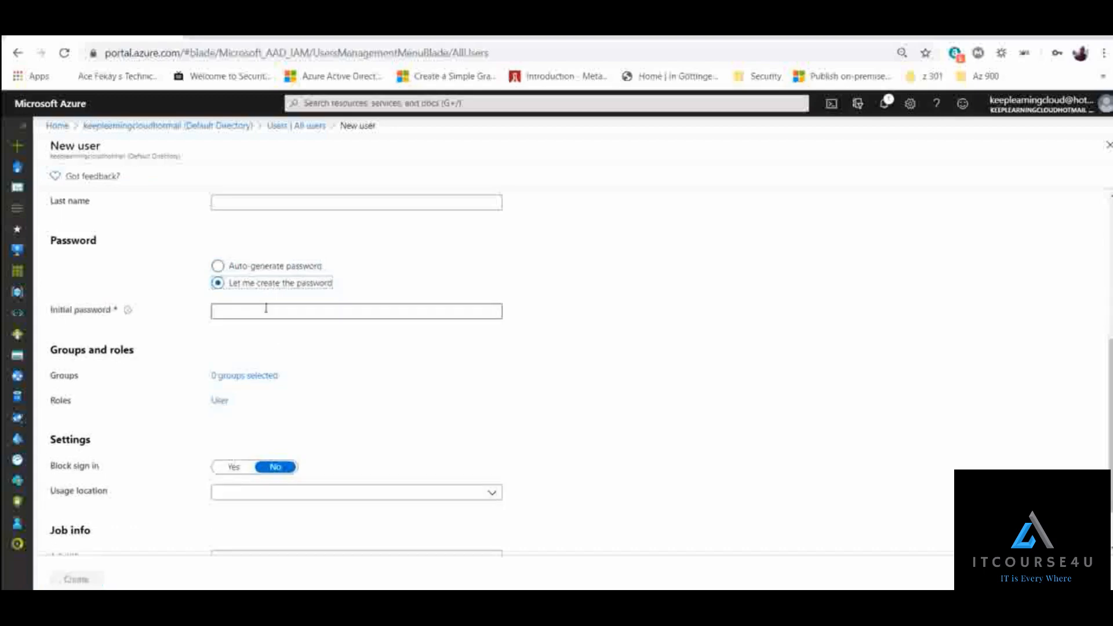
{"action": "left_click", "coordinate": [266, 309]}
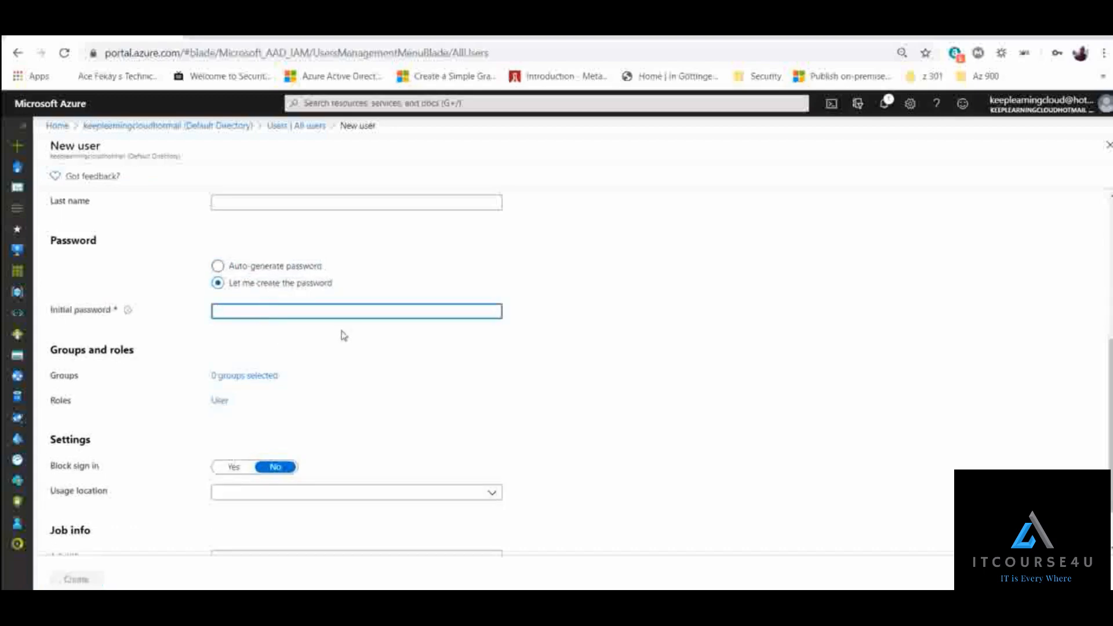
{"action": "type", "text": "***********"}
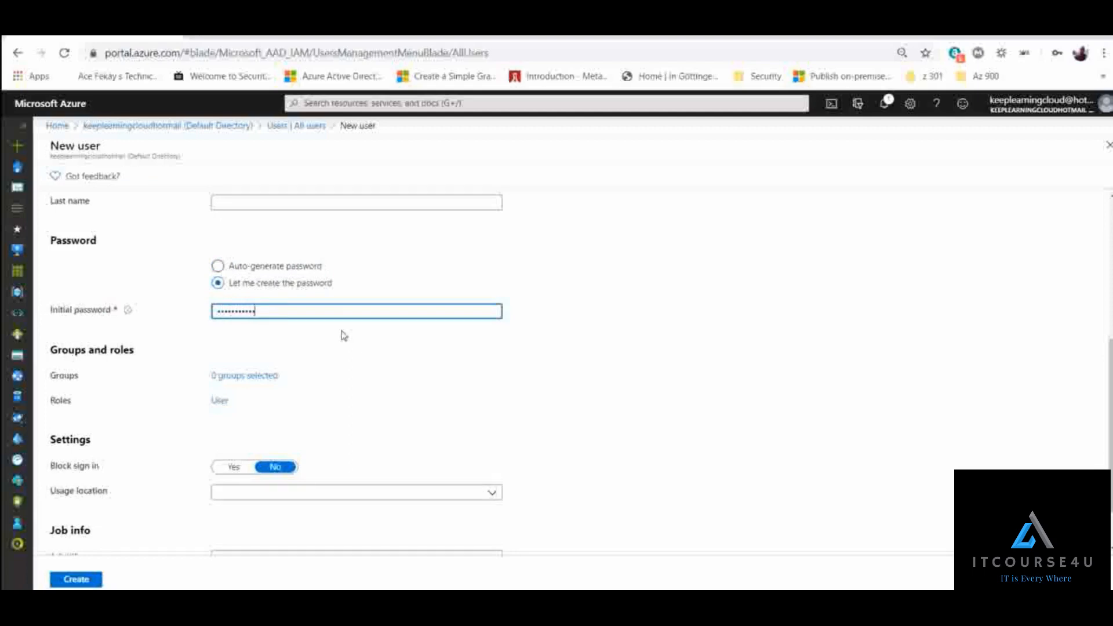
{"action": "key", "text": "Tab"}
- Look at the group selection for the new user and close it without choosing a group
{"action": "scroll", "coordinate": [344, 335], "scroll_direction": "down", "scroll_amount": 1}
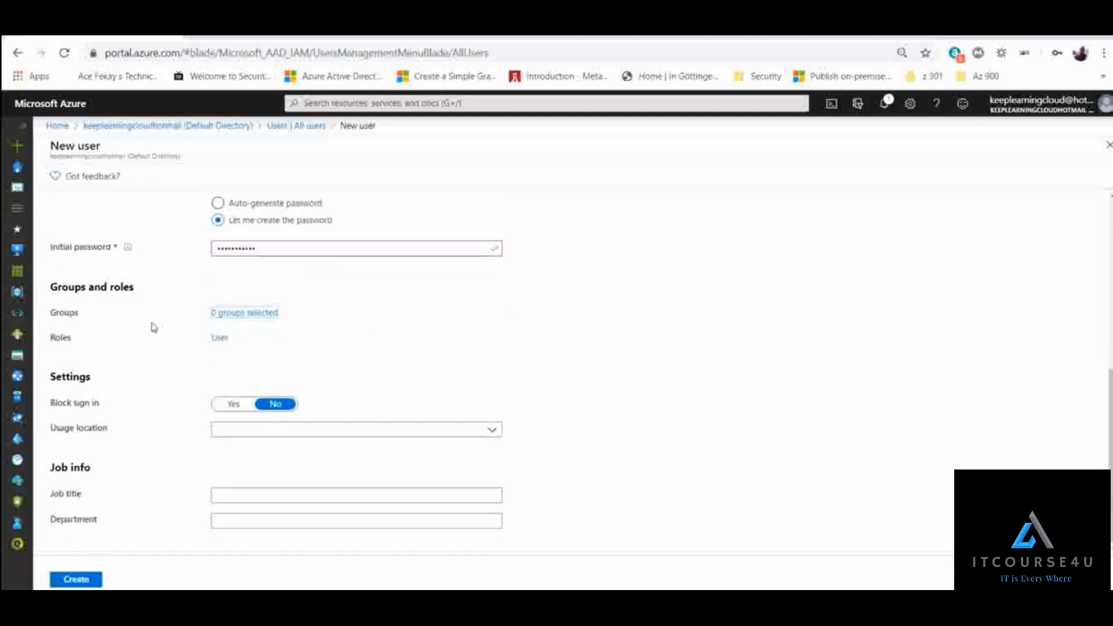
{"action": "left_click", "coordinate": [259, 318]}
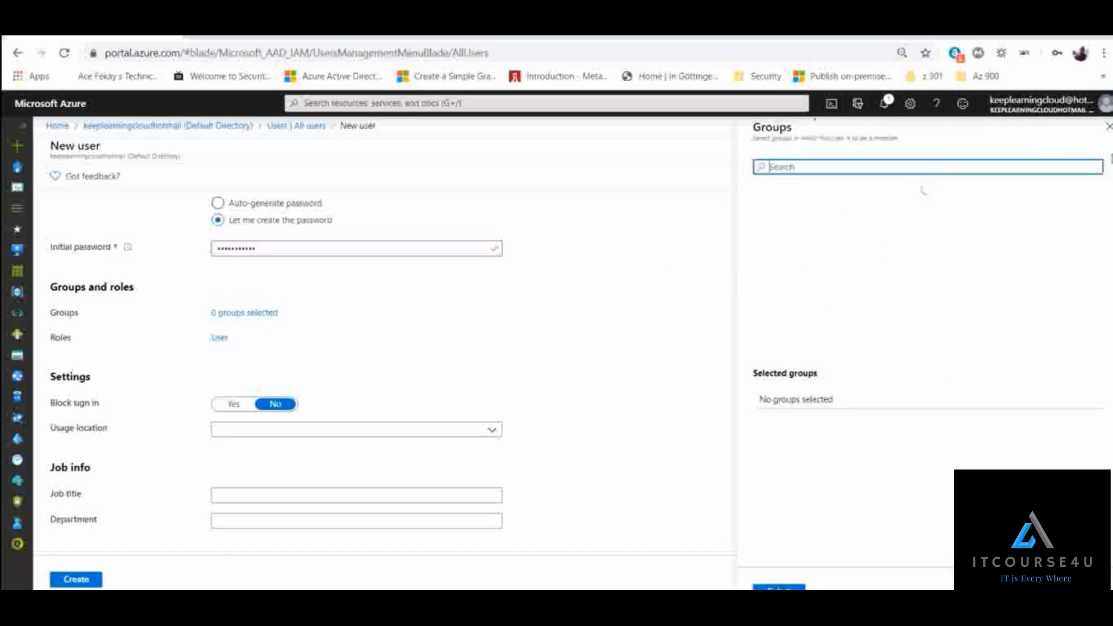
{"action": "left_click", "coordinate": [1109, 128]}
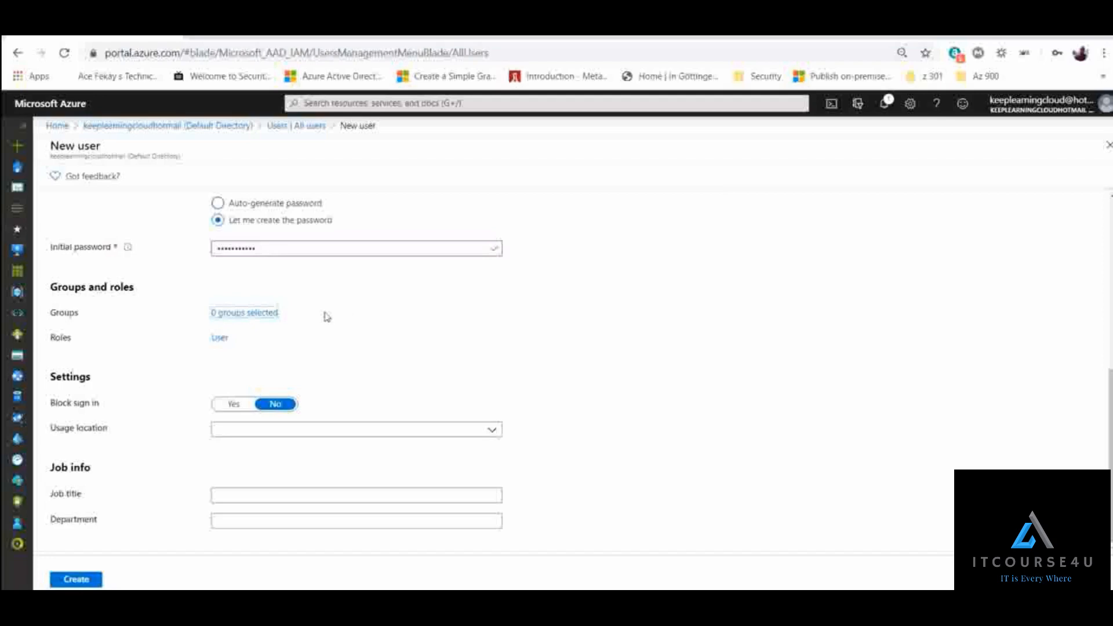
- Try the Block sign in setting with Yes and return it to No
{"action": "left_click_drag", "start_coordinate": [58, 406], "coordinate": [103, 408]}
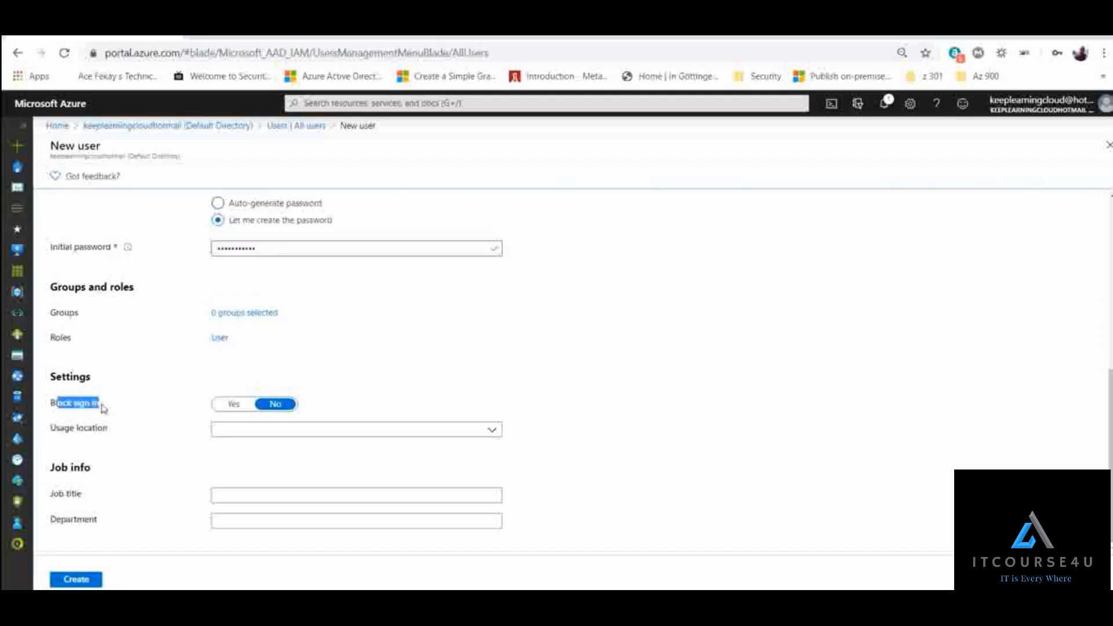
{"action": "left_click", "coordinate": [139, 399]}
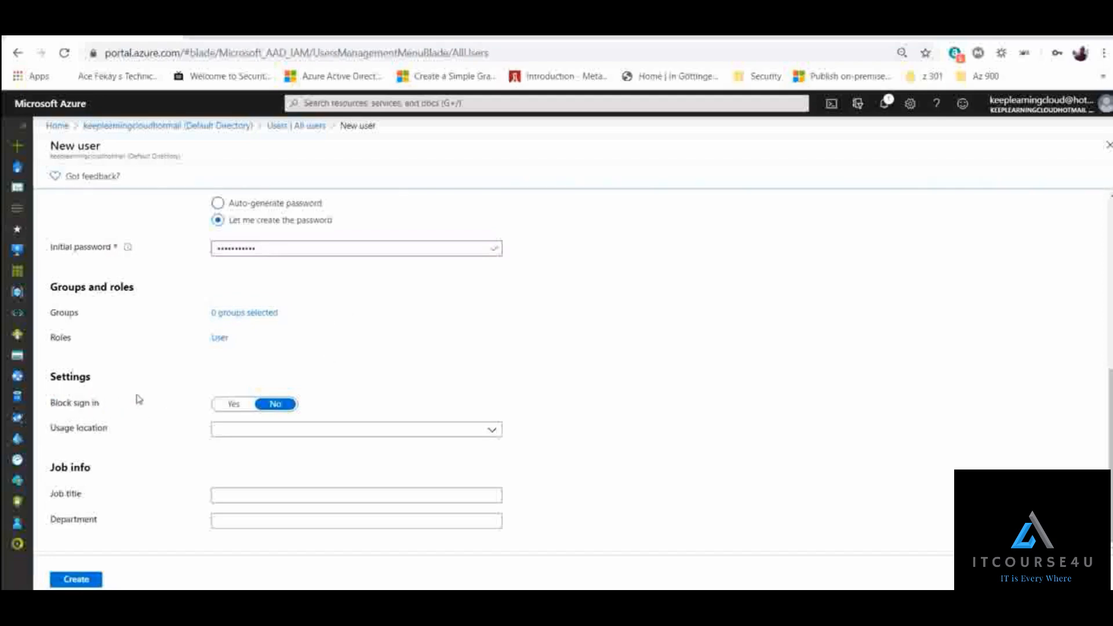
{"action": "left_click", "coordinate": [235, 406]}
{"action": "left_click", "coordinate": [274, 406]}
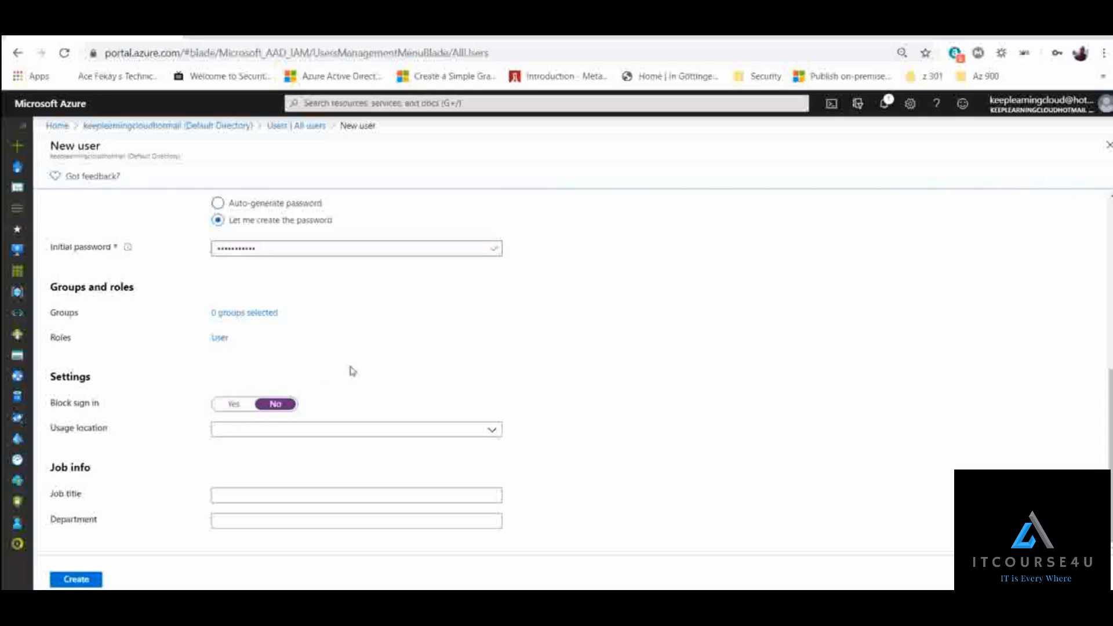
{"action": "scroll", "coordinate": [351, 370], "scroll_direction": "up", "scroll_amount": 2}
{"action": "scroll", "coordinate": [351, 370], "scroll_direction": "down", "scroll_amount": 2}
{"action": "left_click", "coordinate": [232, 406]}
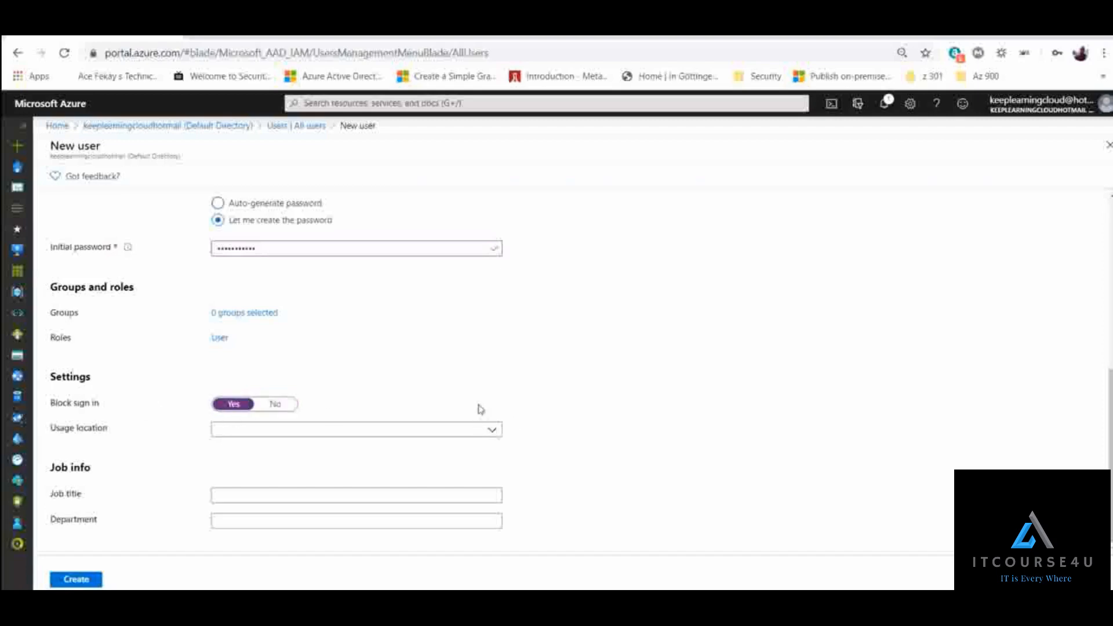
{"action": "scroll", "coordinate": [278, 313], "scroll_direction": "up", "scroll_amount": 3}
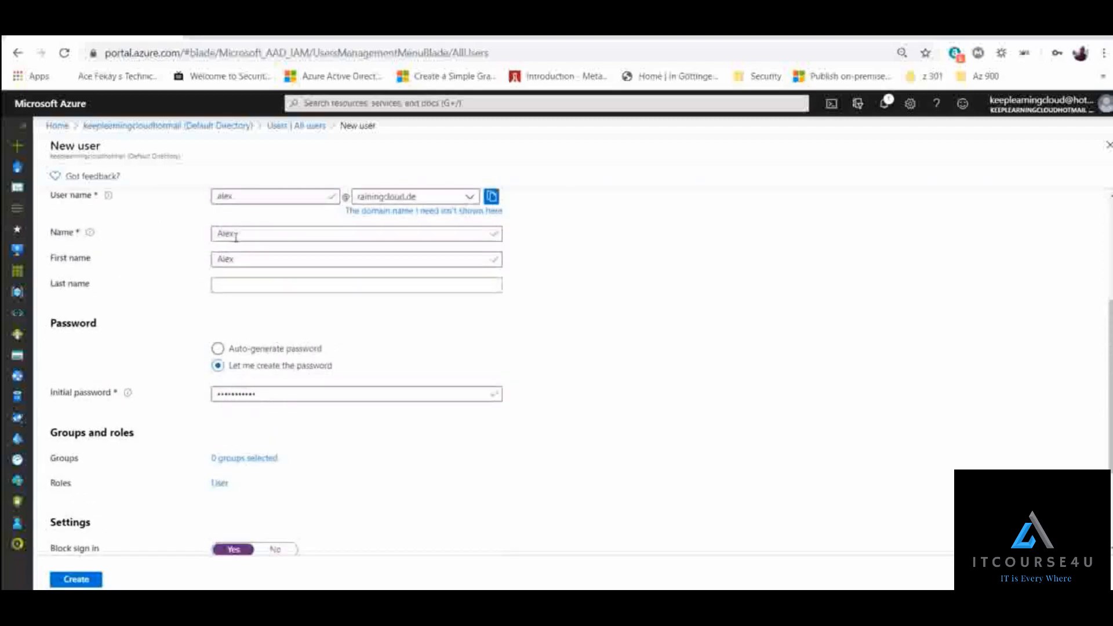
{"action": "scroll", "coordinate": [290, 466], "scroll_direction": "down", "scroll_amount": 3}
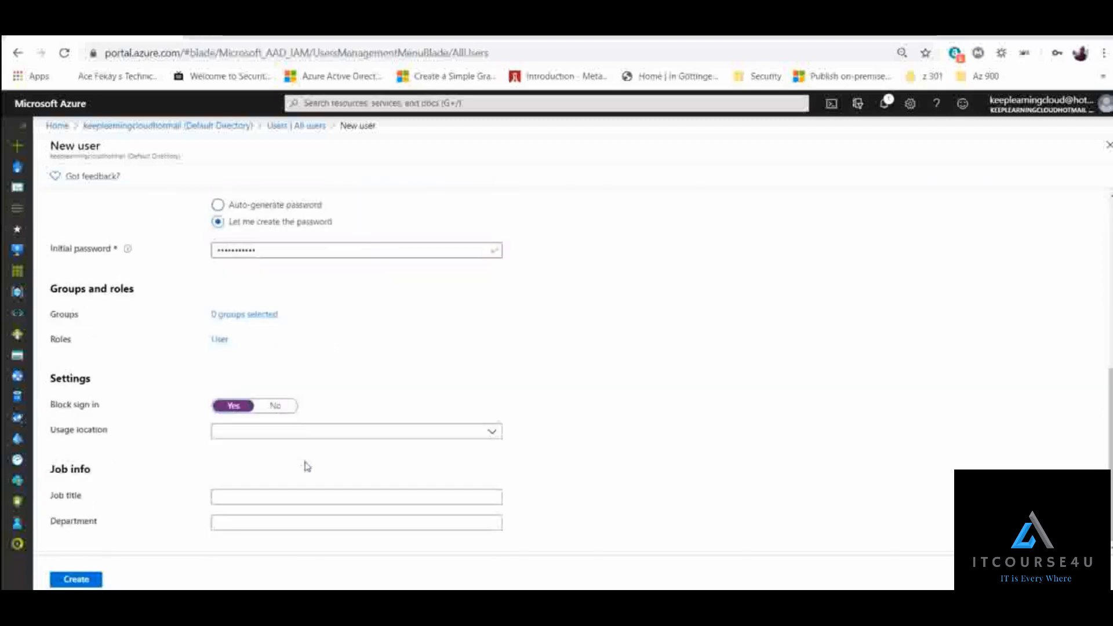
{"action": "left_click", "coordinate": [283, 407]}
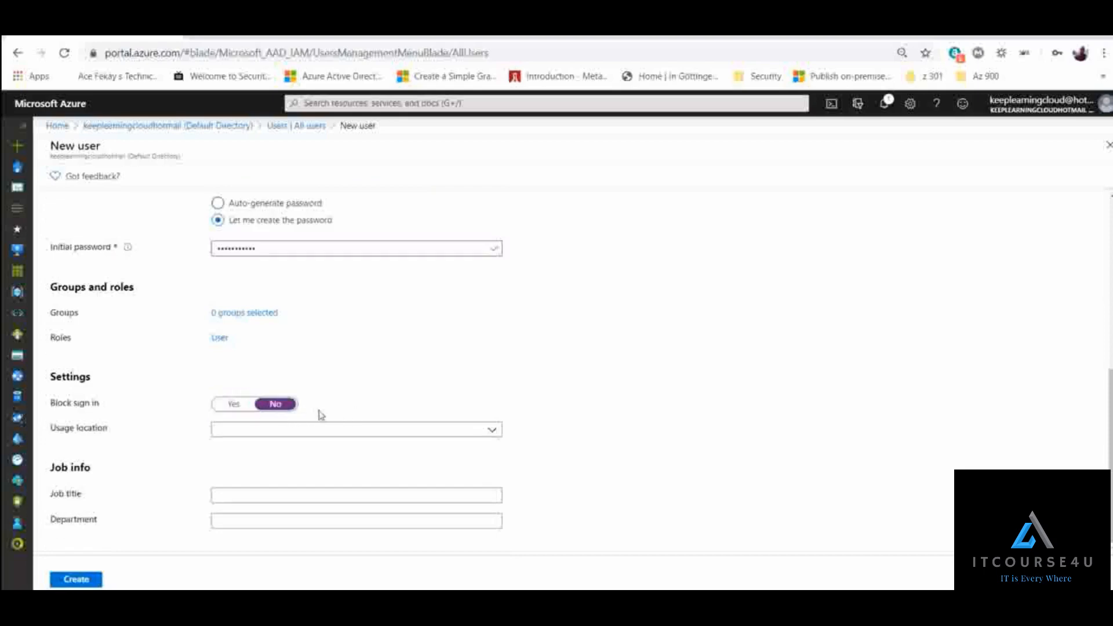
- Set the usage location to United States and create the user
{"action": "left_click", "coordinate": [490, 440]}
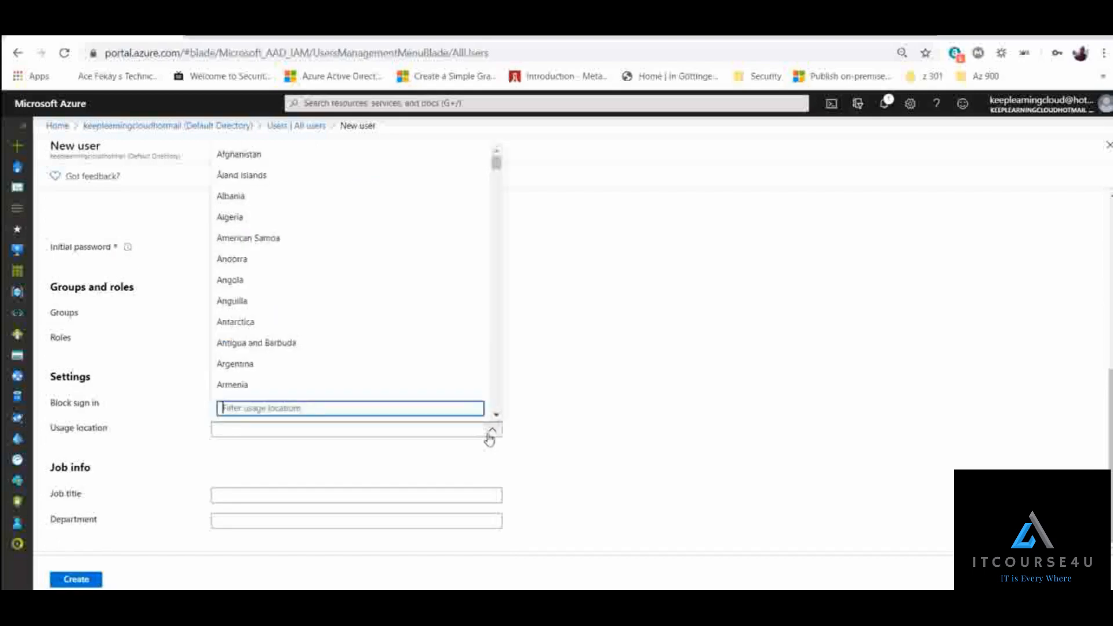
{"action": "type", "text": "u"}
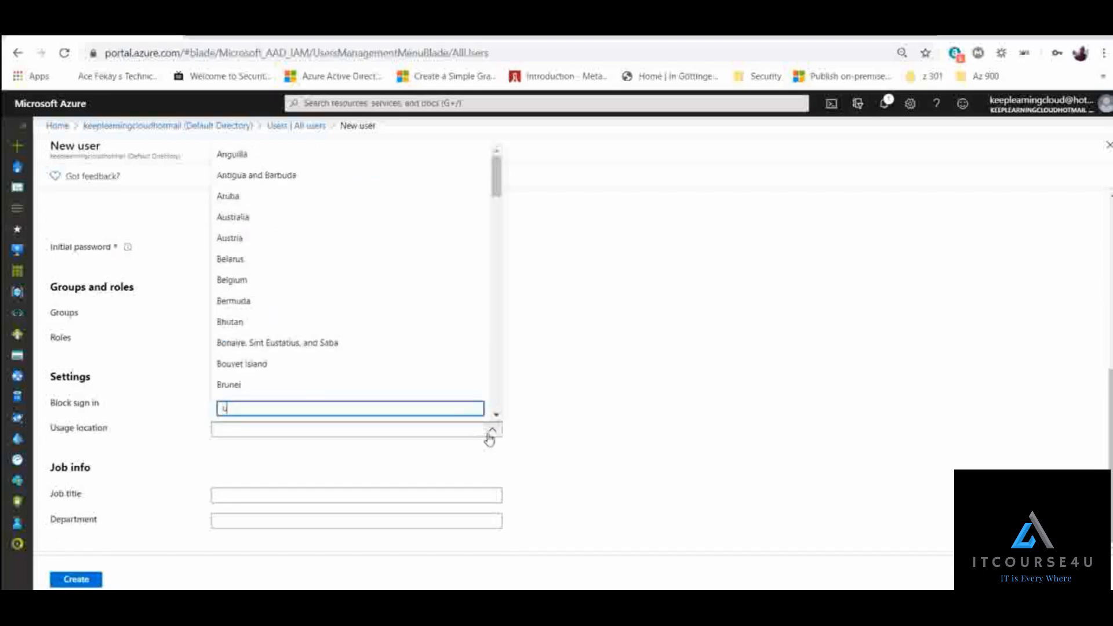
{"action": "key", "text": "BackSpace"}
{"action": "type", "text": "united"}
{"action": "left_click", "coordinate": [255, 386]}
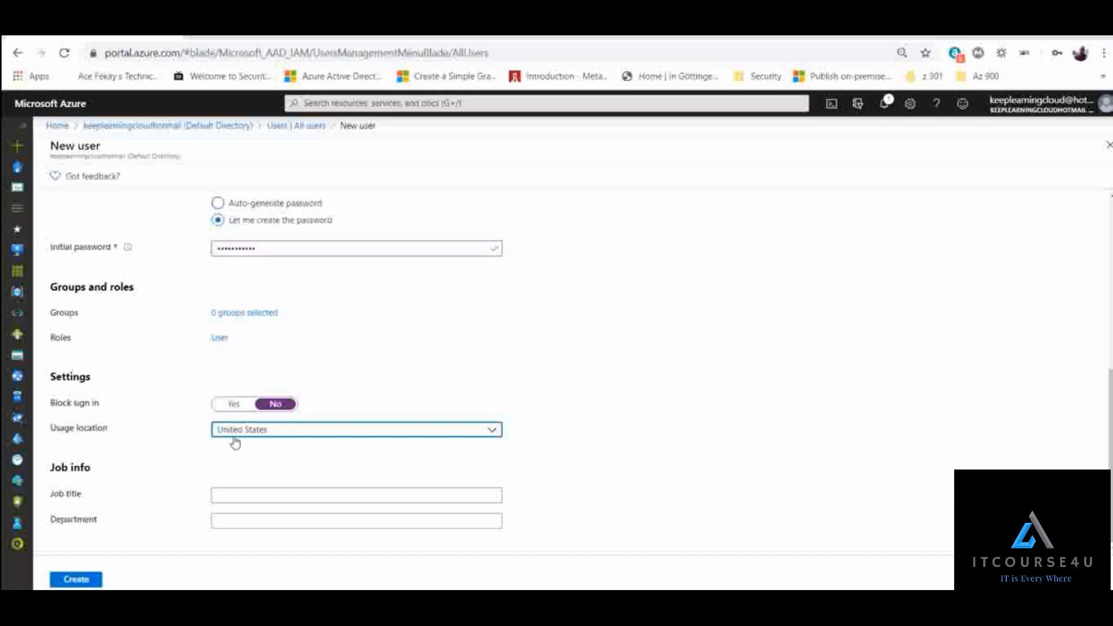
{"action": "left_click", "coordinate": [310, 467]}
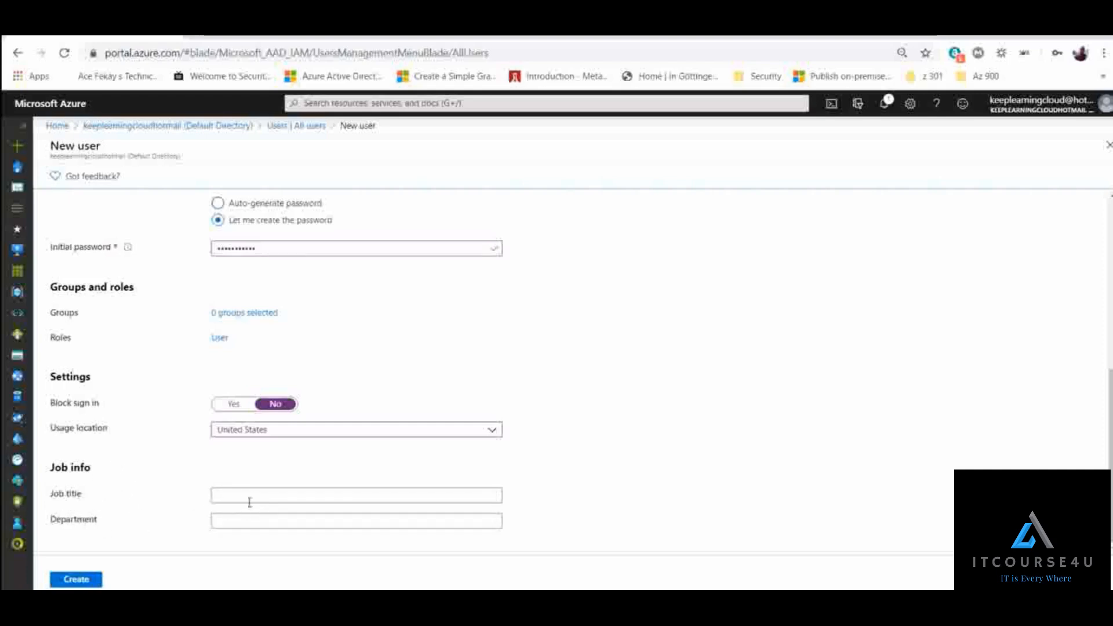
{"action": "left_click", "coordinate": [82, 582]}
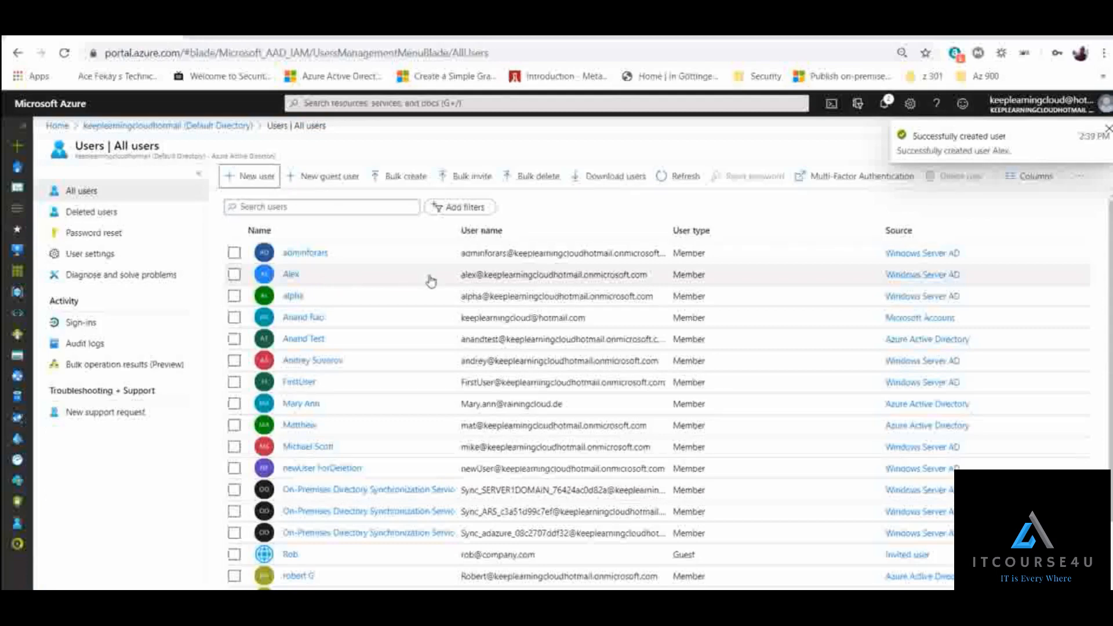
- Search the user list for the new user's first name and examine the domains in the matching user names
{"action": "mouse_move", "coordinate": [497, 279]}
{"action": "left_mouse_down"}
{"action": "mouse_move", "coordinate": [655, 284]}
{"action": "mouse_move", "coordinate": [487, 281]}
{"action": "left_mouse_up"}
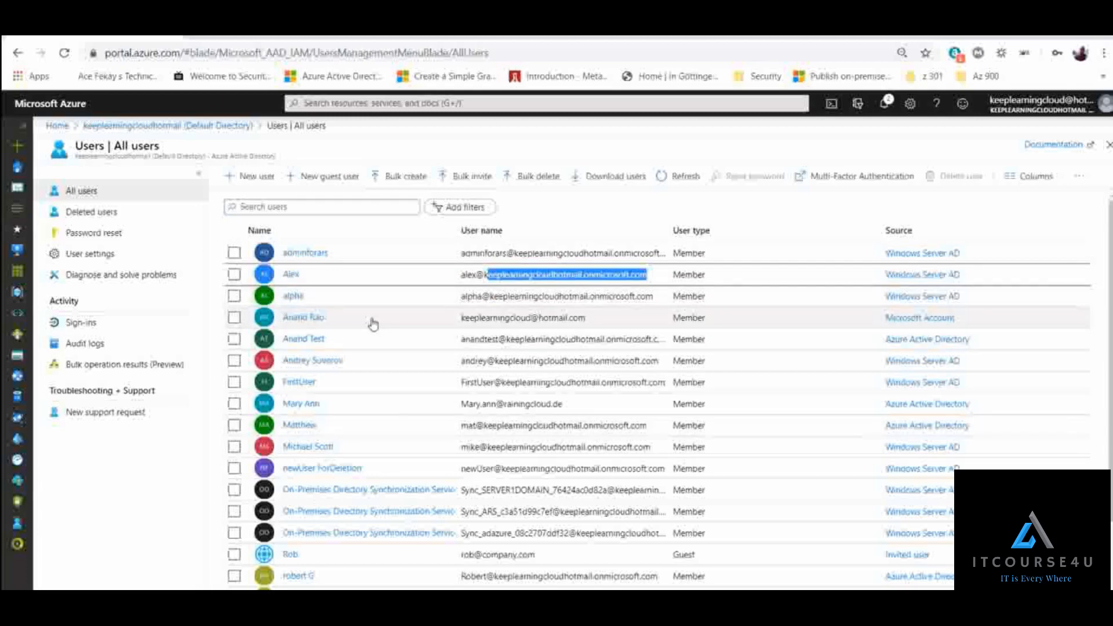
{"action": "left_click", "coordinate": [343, 210]}
{"action": "type", "text": "alex"}
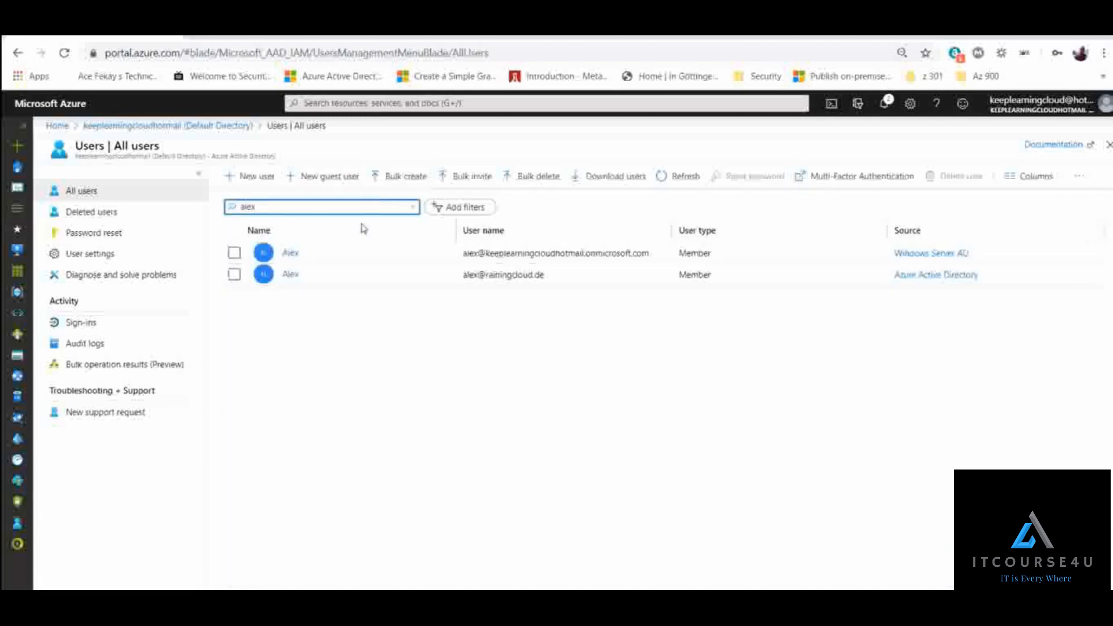
{"action": "left_click_drag", "start_coordinate": [571, 284], "coordinate": [452, 286]}
{"action": "left_click", "coordinate": [548, 330]}
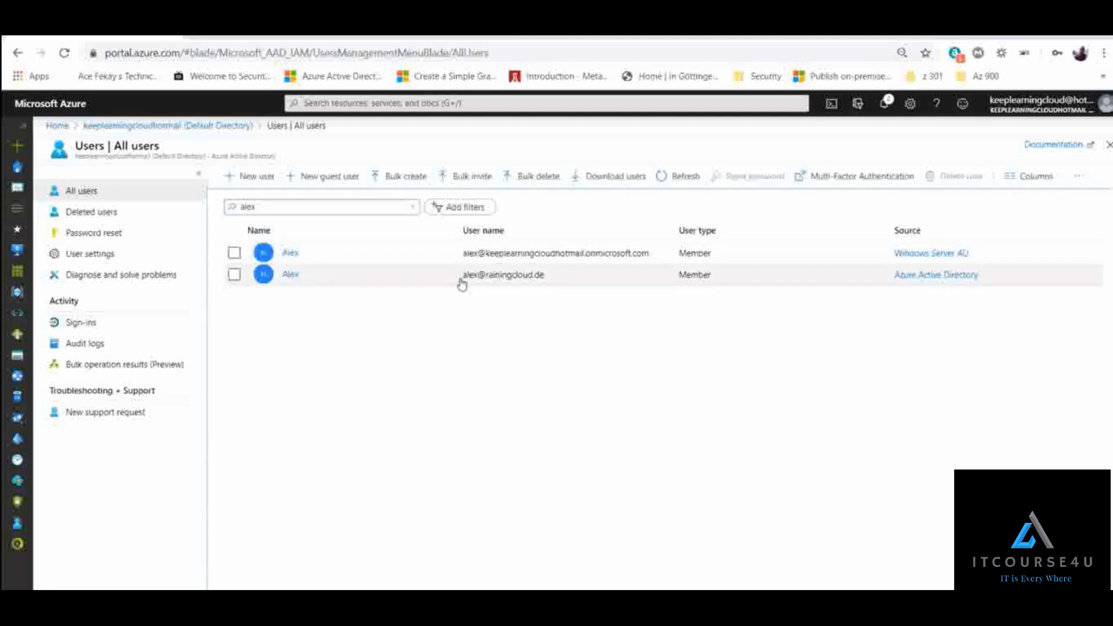
{"action": "left_click_drag", "start_coordinate": [463, 276], "coordinate": [533, 277]}
{"action": "left_click", "coordinate": [534, 304]}
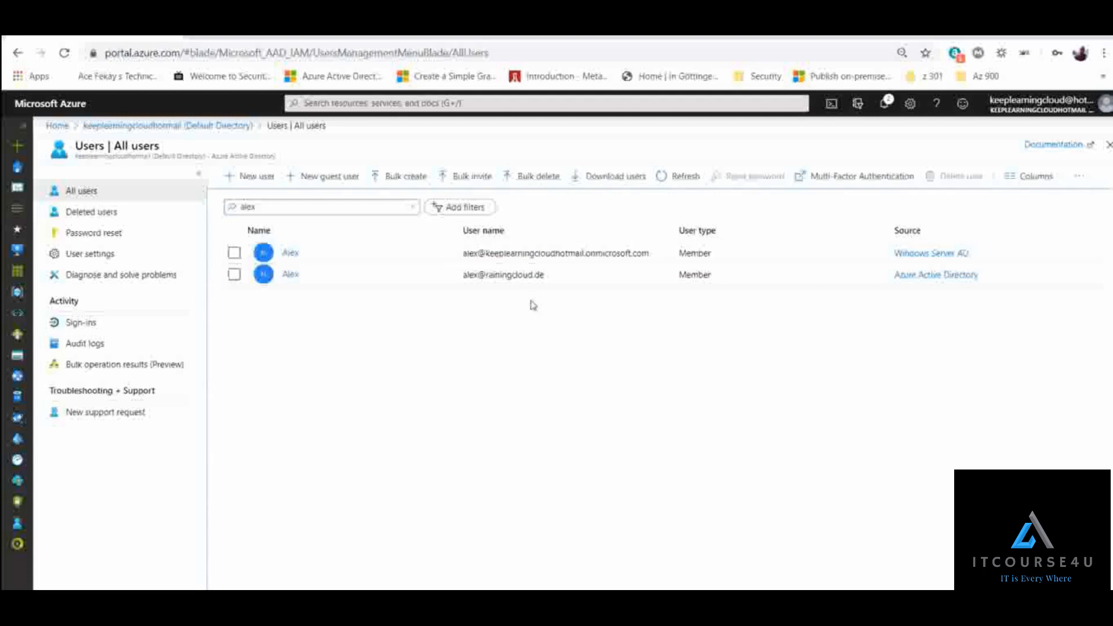
- Open a new incognito window and go to myapps.microsoft.com
{"action": "left_click", "coordinate": [1105, 55]}
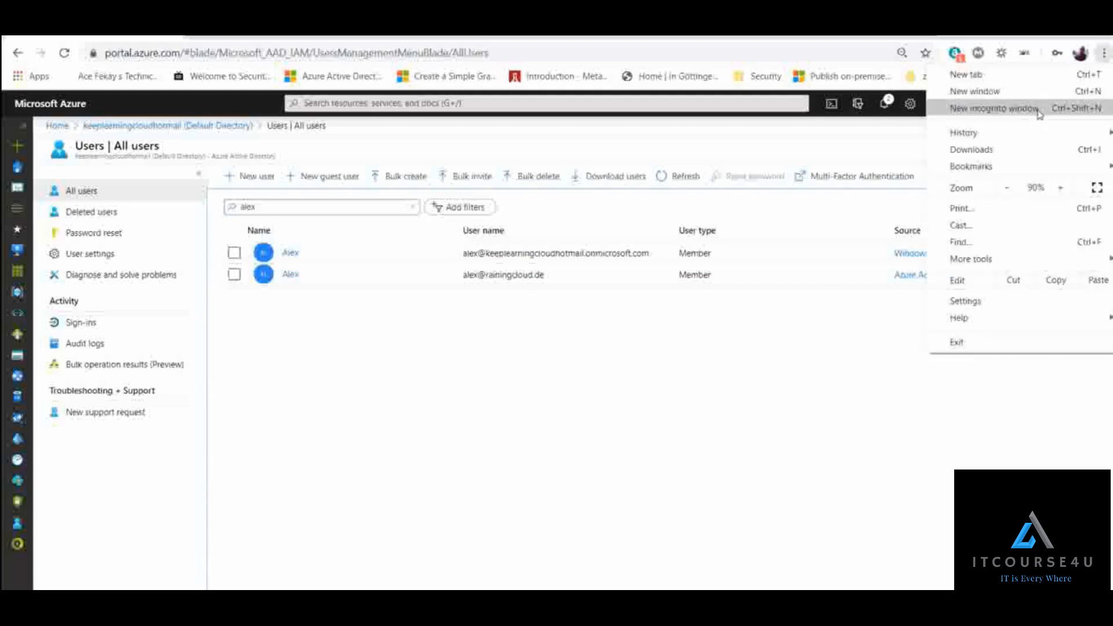
{"action": "left_click", "coordinate": [1085, 109]}
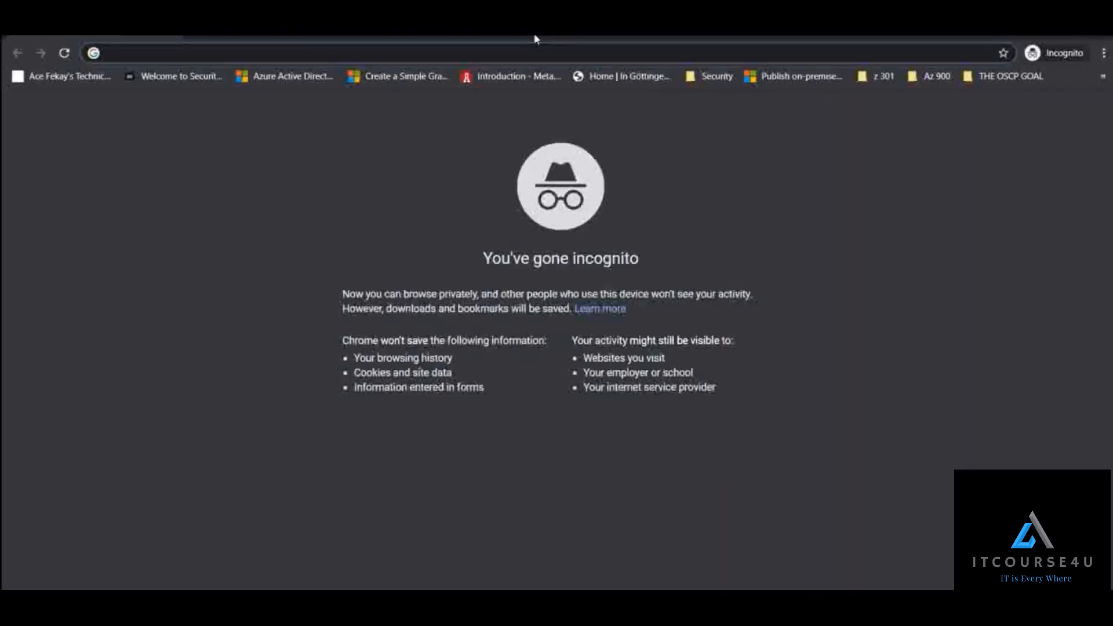
{"action": "type", "text": "myapps.microsoft.com"}
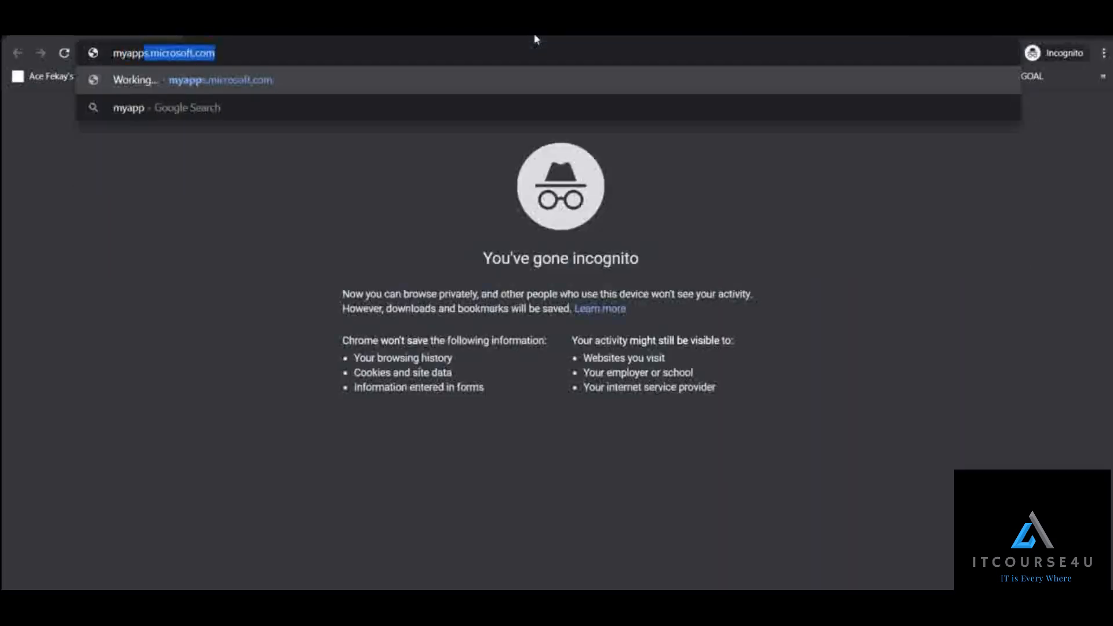
{"action": "key", "text": "Return"}
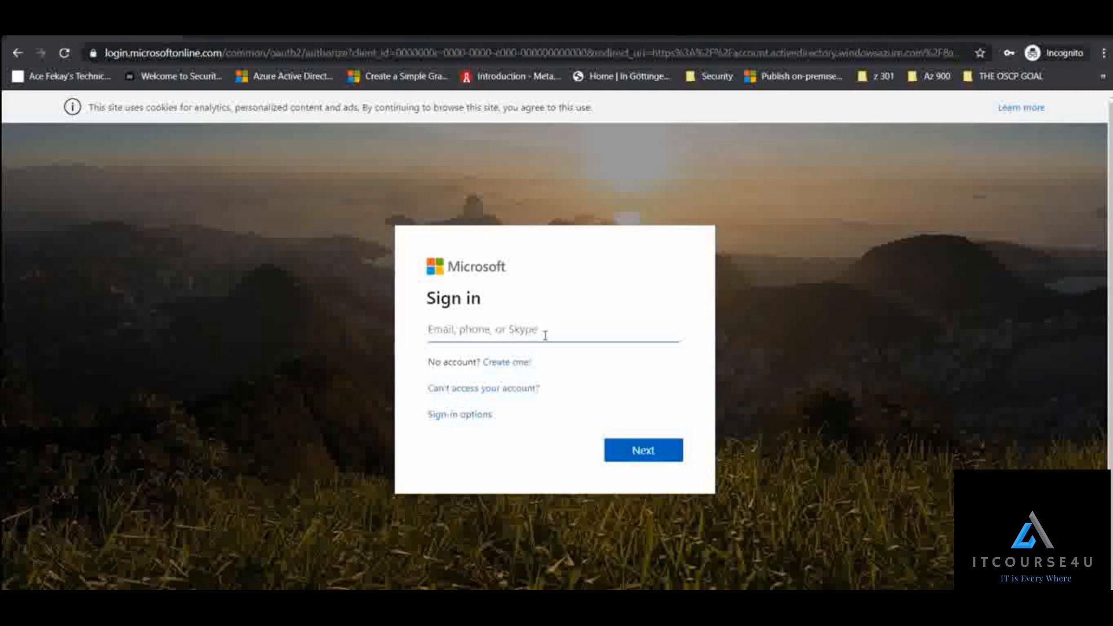
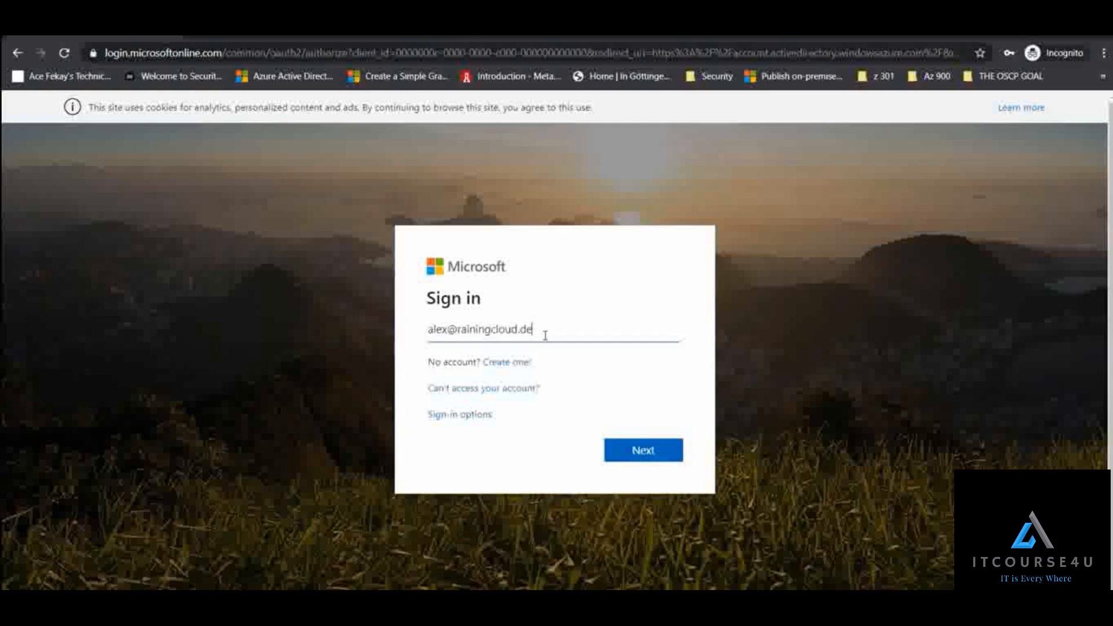
- Enter the new user's rainingcloud.de sign-in address and continue to the password page
{"action": "left_click_drag", "start_coordinate": [545, 335], "coordinate": [427, 335]}
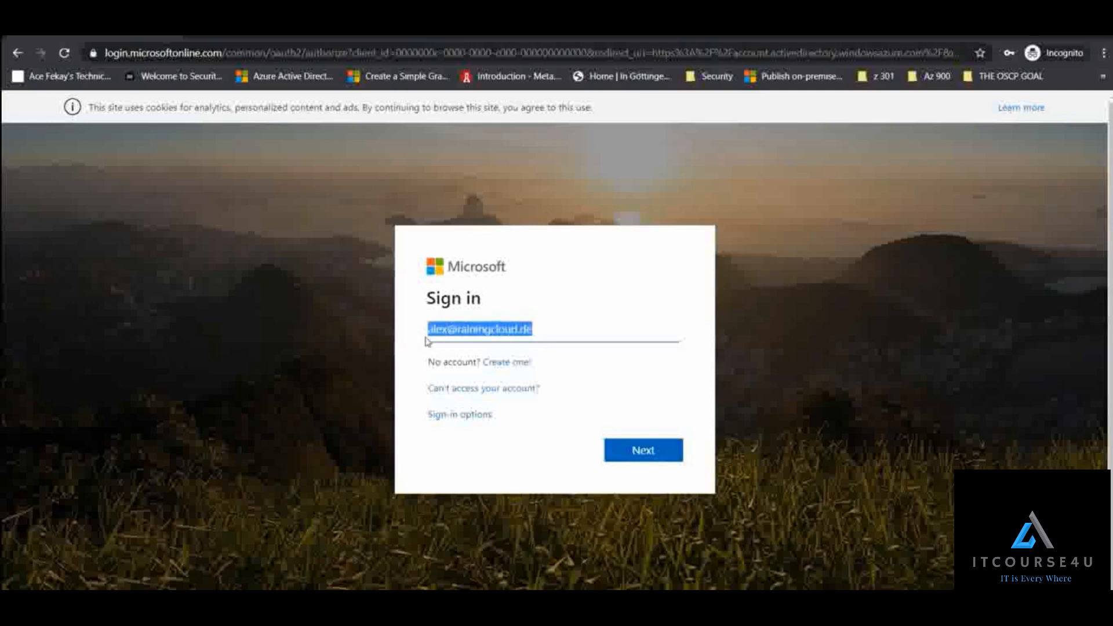
{"action": "left_click", "coordinate": [644, 453]}
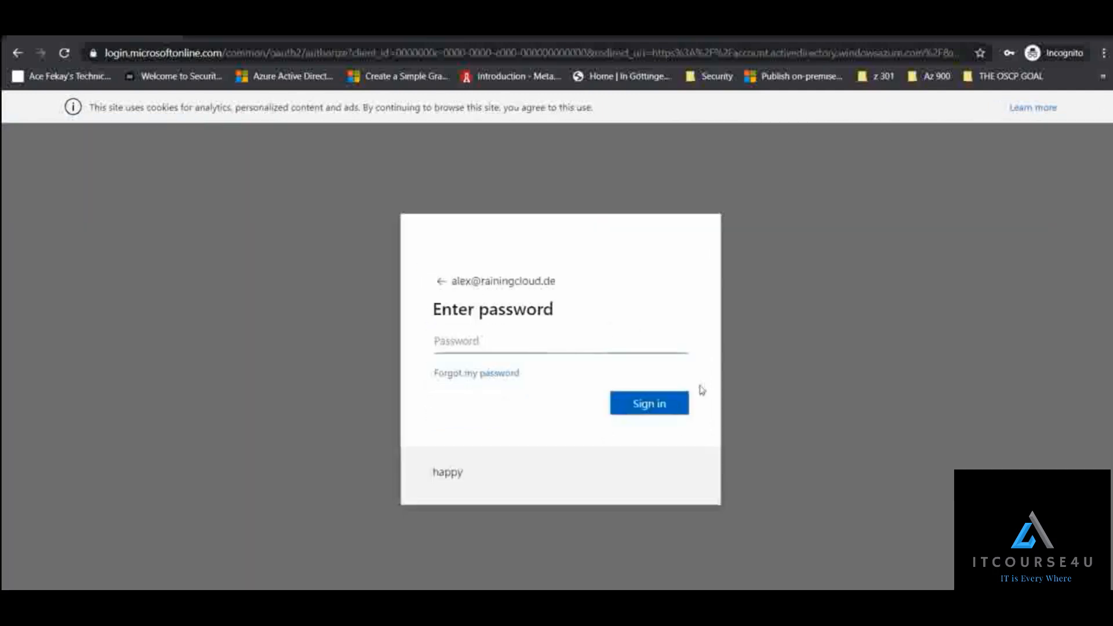
- Enter the new user's account password and submit the sign-in
{"action": "type", "text": "•••••••••"}
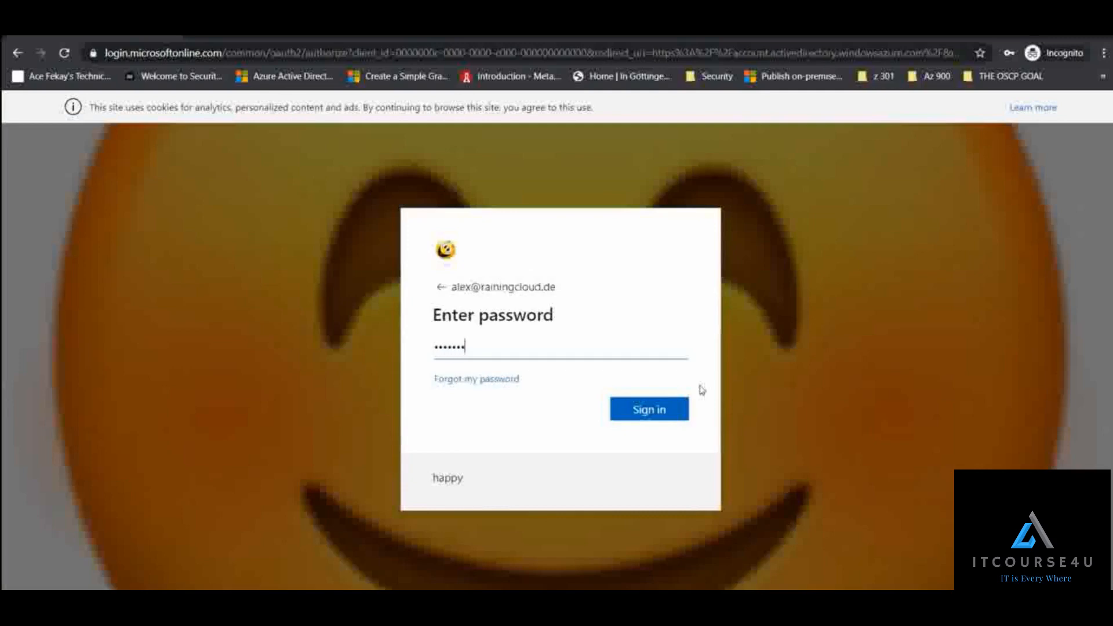
{"action": "type", "text": "•"}
{"action": "left_click_drag", "start_coordinate": [484, 286], "coordinate": [555, 286]}
{"action": "left_click", "coordinate": [623, 299]}
{"action": "left_click", "coordinate": [650, 412]}
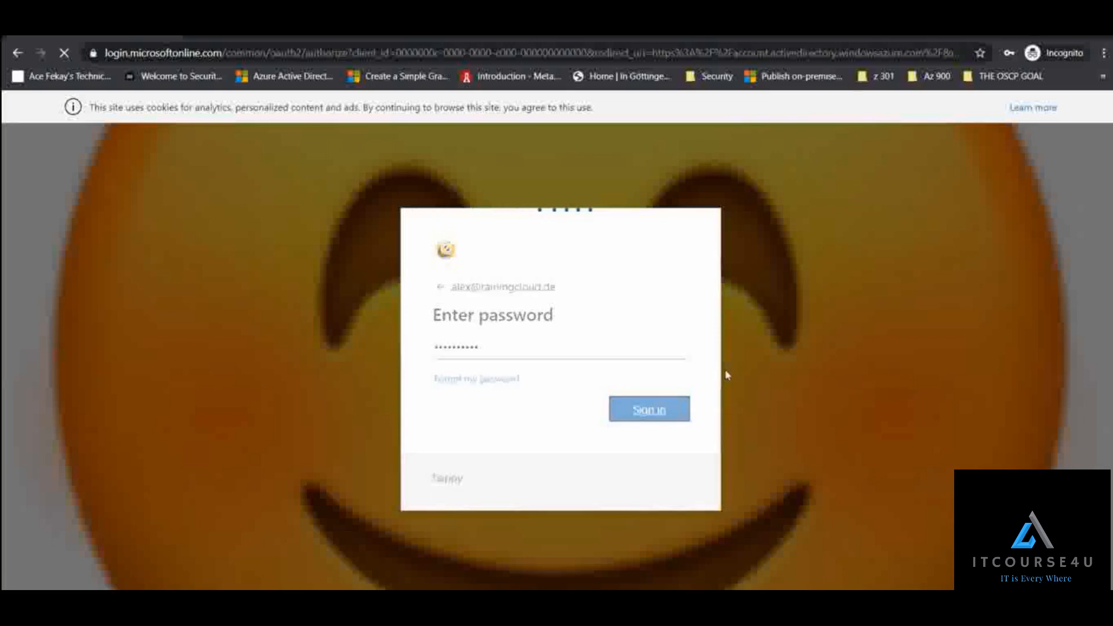
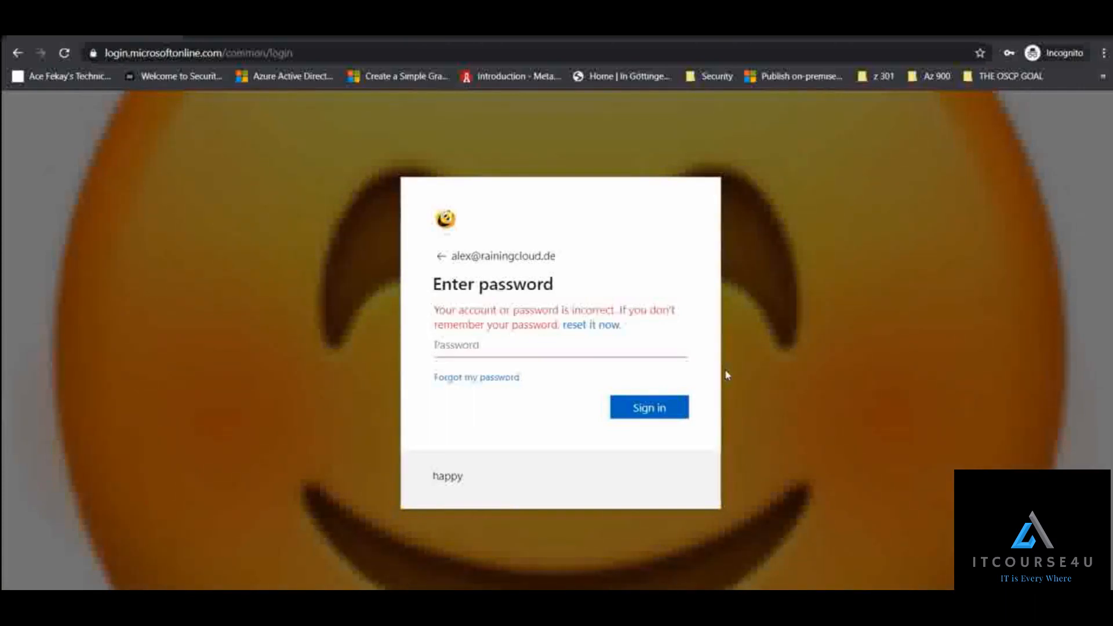
- Re-enter the user's account password and submit the sign-in again
{"action": "type", "text": "••••••••••"}
{"action": "key", "text": "Return"}
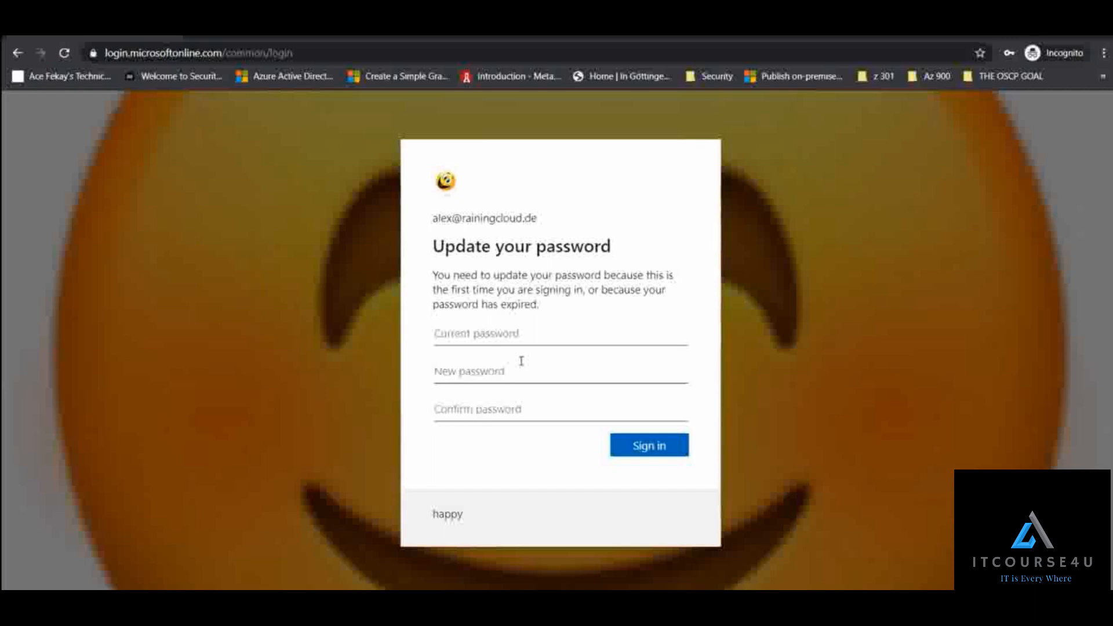
- Fill in the current password, a new password and its confirmation, and submit the password update
{"action": "left_click", "coordinate": [535, 333]}
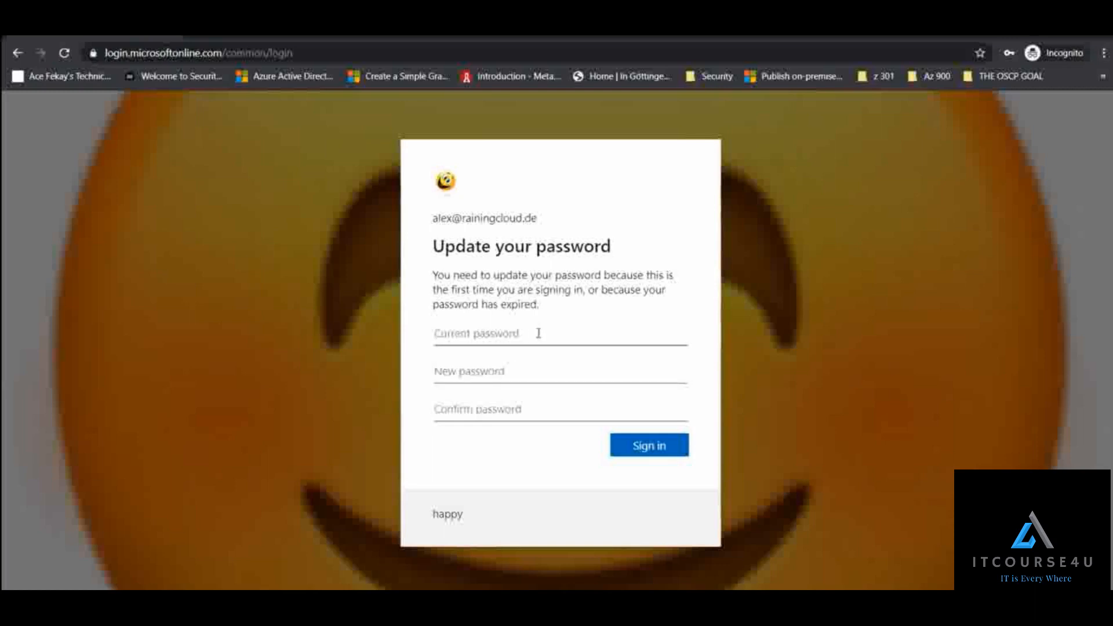
{"action": "type", "text": "•••••••••••"}
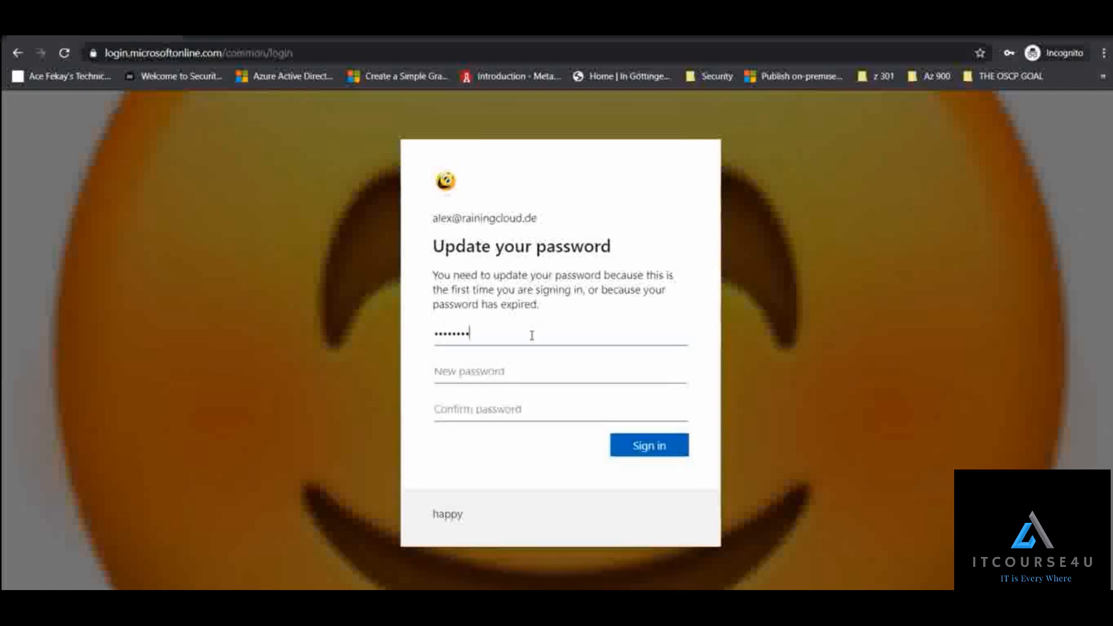
{"action": "key", "text": "Tab"}
{"action": "type", "text": "•••••••••••••"}
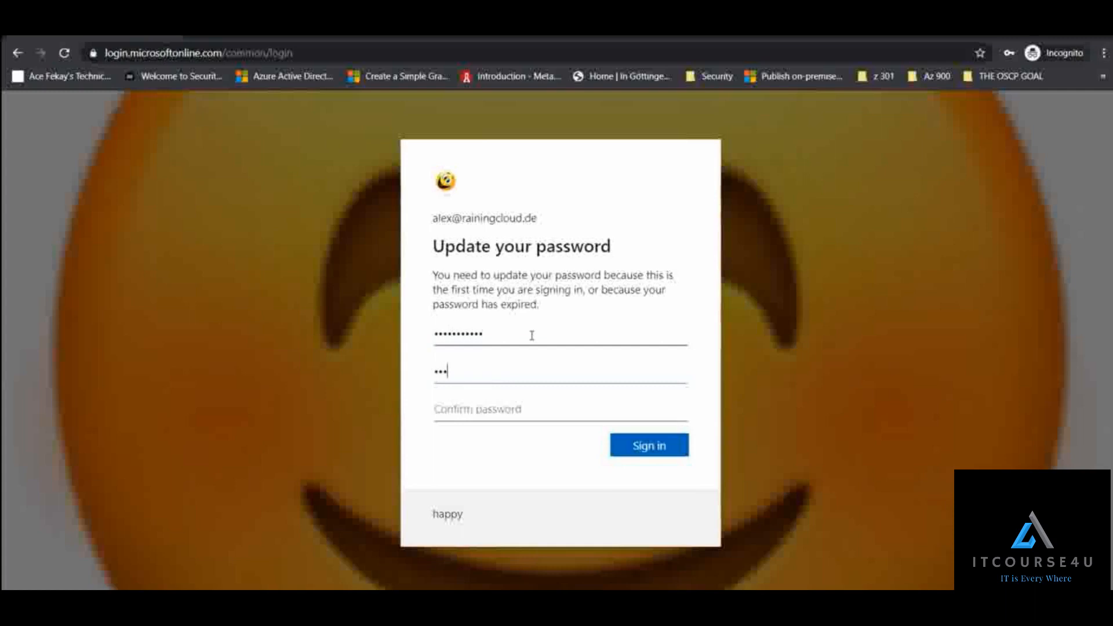
{"action": "key", "text": "Tab"}
{"action": "type", "text": "•••••••••••"}
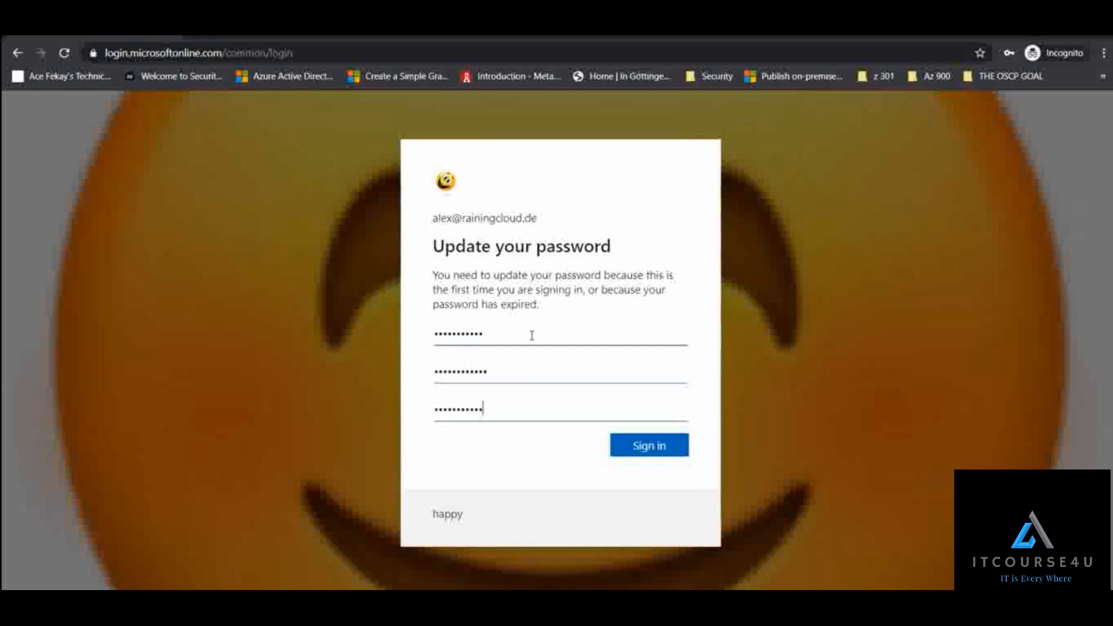
{"action": "left_click", "coordinate": [667, 450]}
- Clear the password confirmation and retype the new password there
{"action": "key", "text": "ctrl+a"}
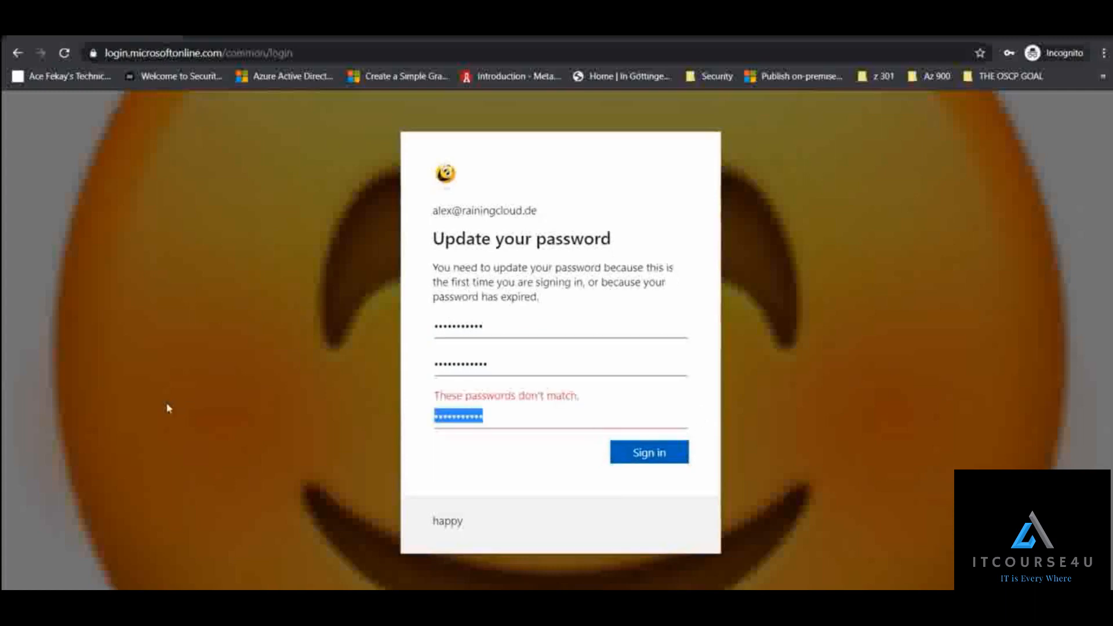
{"action": "key", "text": "BackSpace"}
{"action": "type", "text": "••••••••••"}
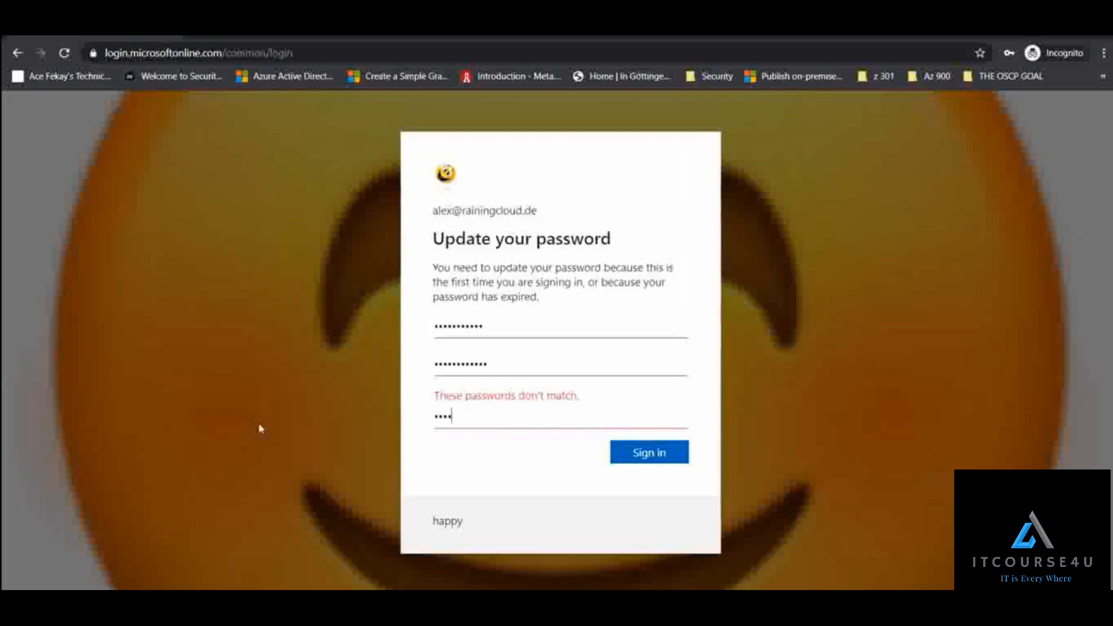
{"action": "type", "text": "•"}
{"action": "left_click_drag", "start_coordinate": [587, 396], "coordinate": [464, 383]}
{"action": "left_click", "coordinate": [471, 387]}
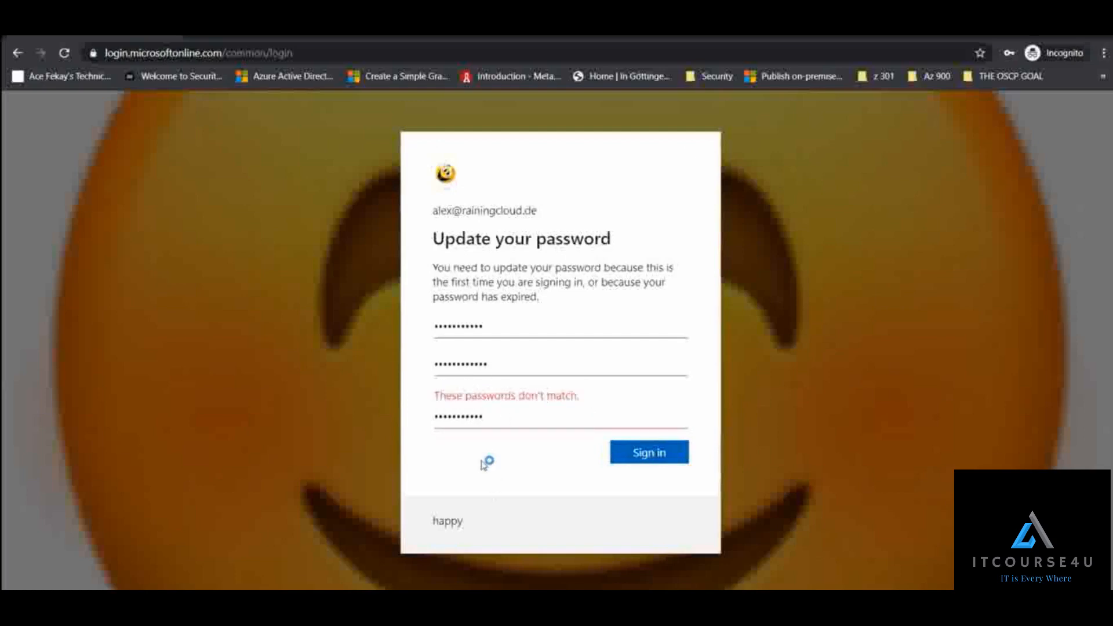
{"action": "left_click_drag", "start_coordinate": [432, 525], "coordinate": [465, 531]}
{"action": "left_click", "coordinate": [479, 521]}
- Replace the new password and its confirmation with matching entries, submit the update and choose to stay signed in
{"action": "double_click", "coordinate": [514, 364]}
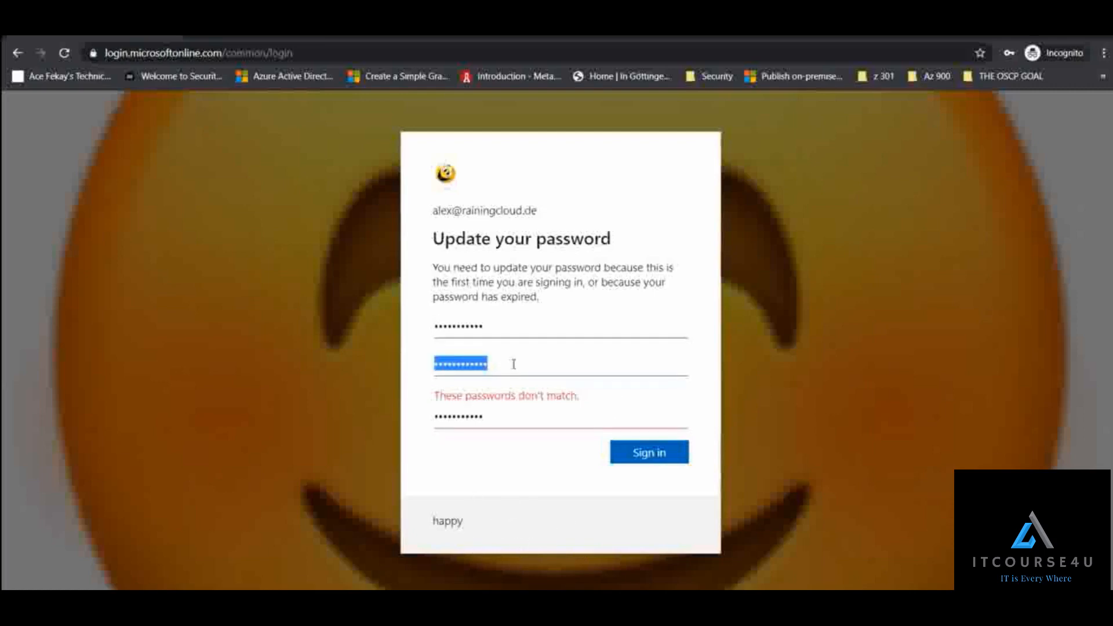
{"action": "type", "text": "•••••••••••"}
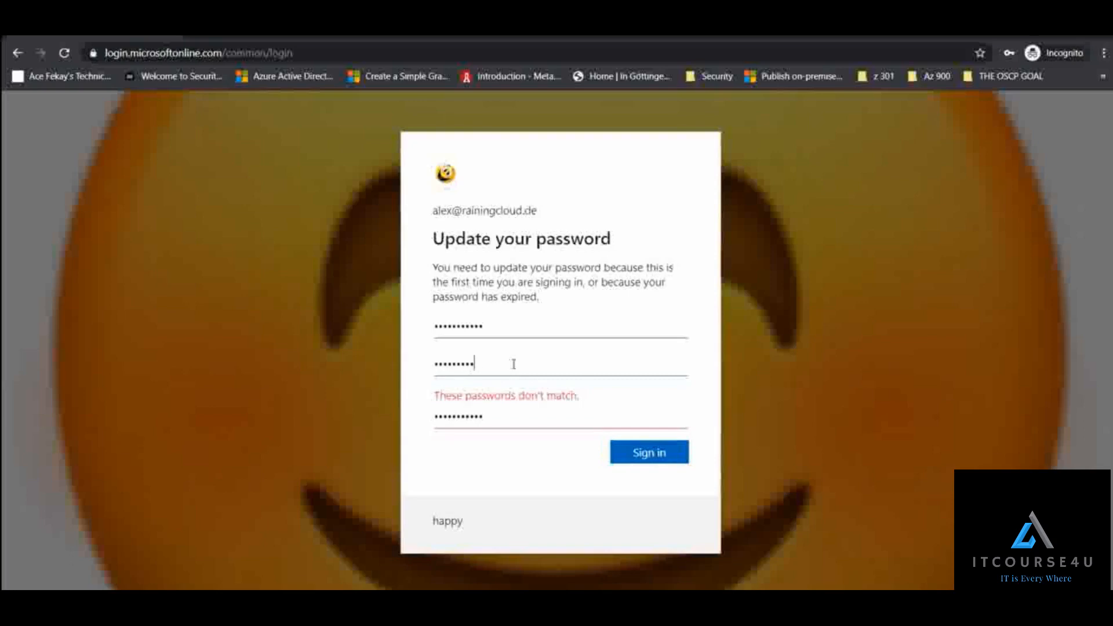
{"action": "key", "text": "Tab"}
{"action": "key", "text": "ctrl+a"}
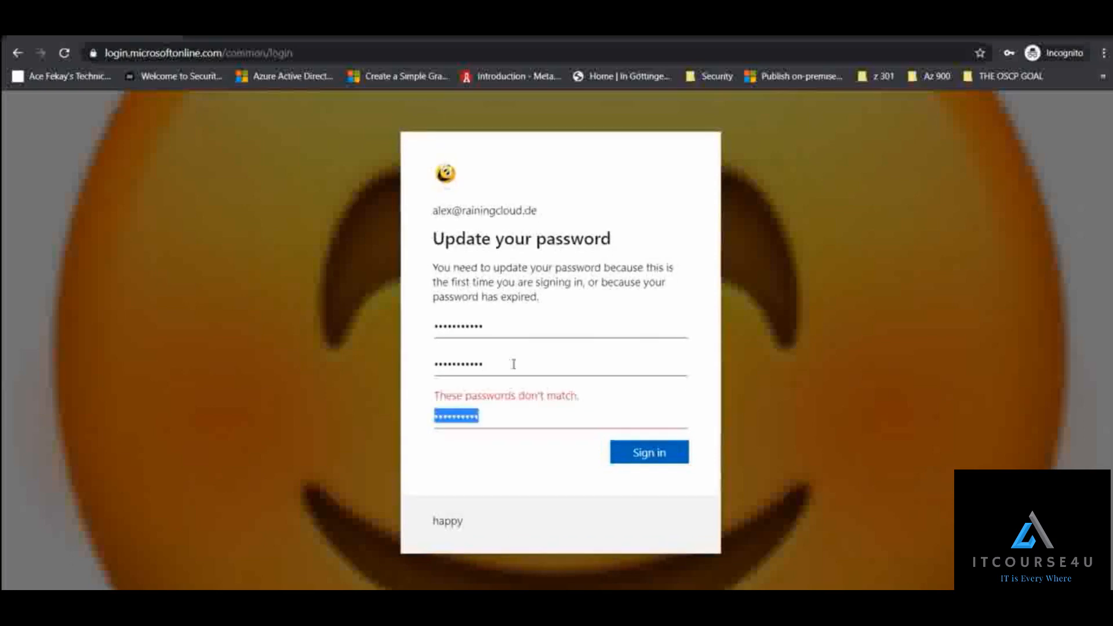
{"action": "key", "text": "BackSpace"}
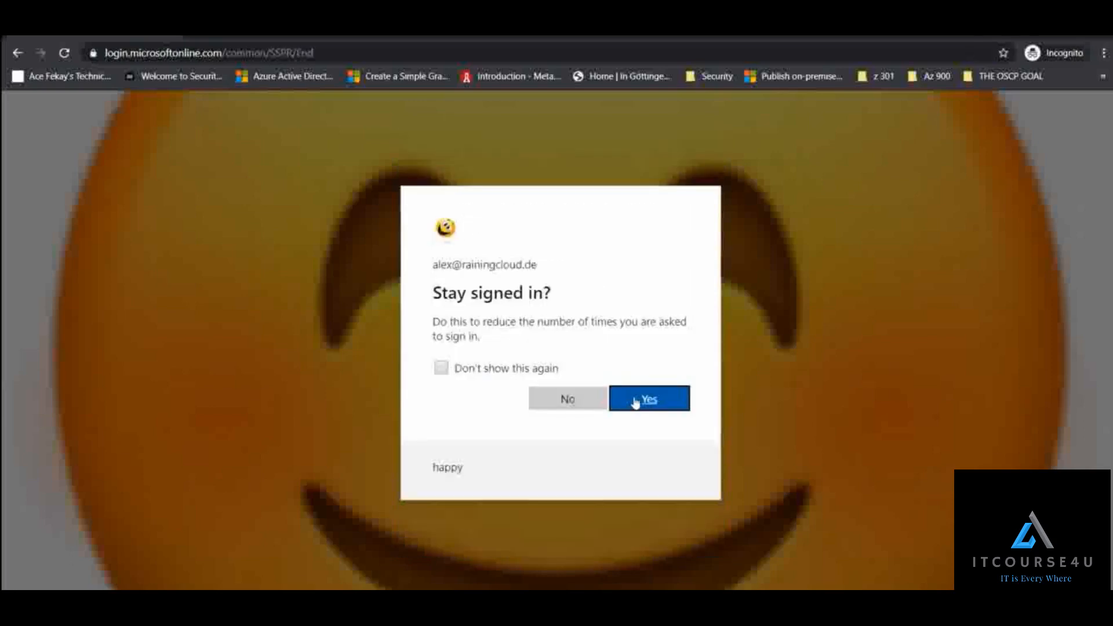
{"action": "left_click", "coordinate": [639, 403]}
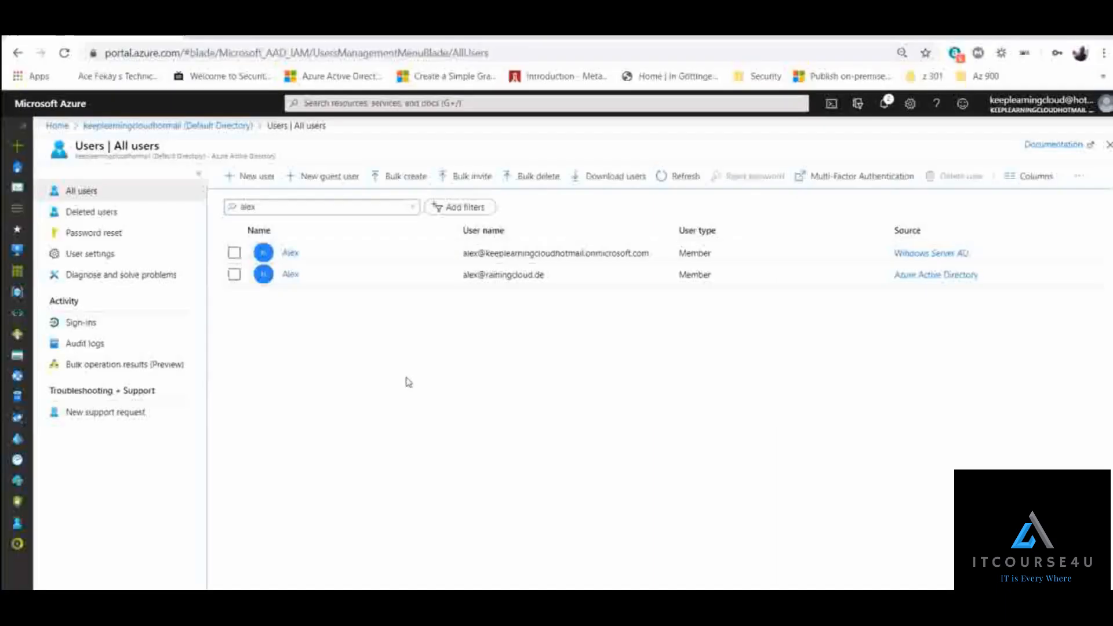
- Return to the Azure portal's user list and examine the rainingcloud.de domain in the cloud user's user name
{"action": "left_click_drag", "start_coordinate": [567, 278], "coordinate": [487, 277]}
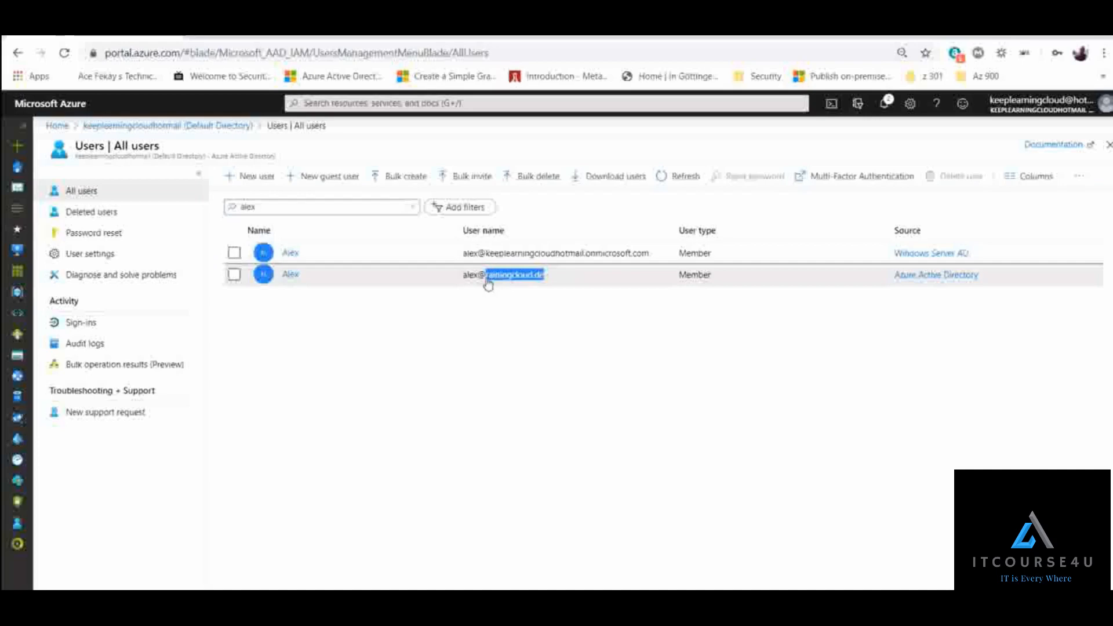
{"action": "left_click", "coordinate": [454, 328]}
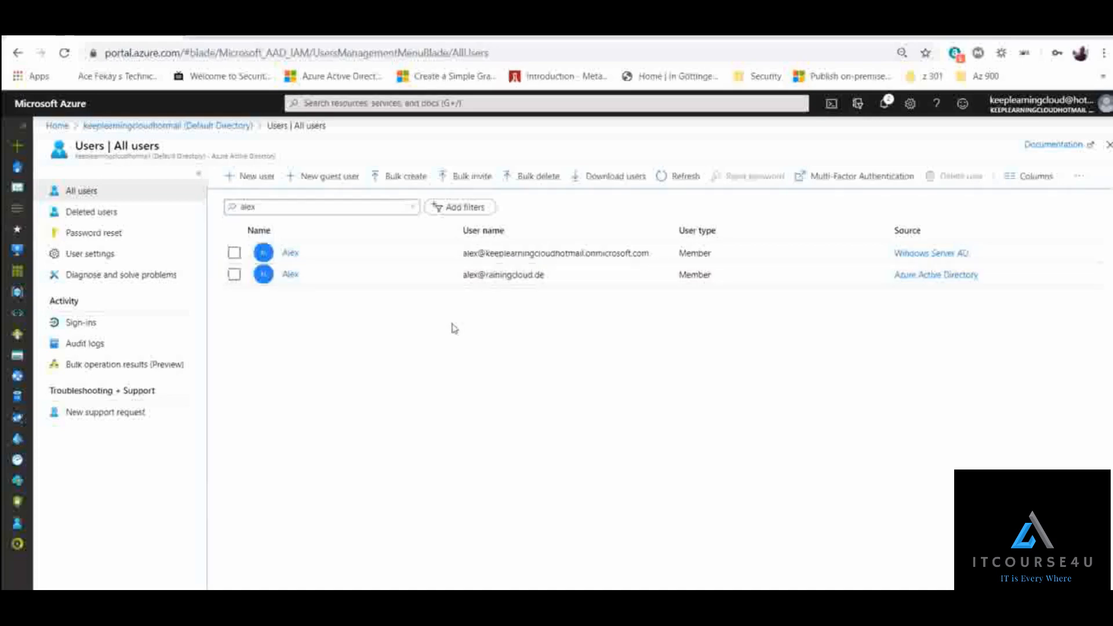